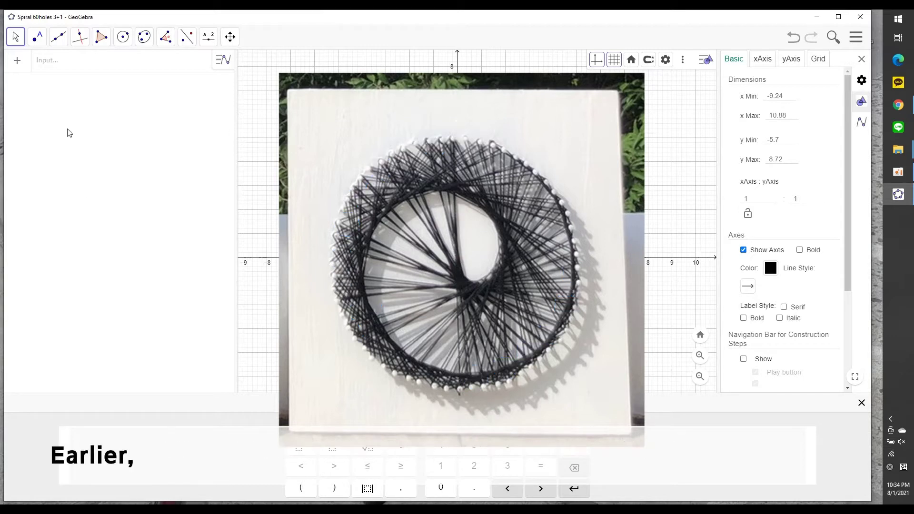
Enter the circle equation x^2 + y^2 = 5^2 as the base circle centred on the origin.
left_click(98, 64)
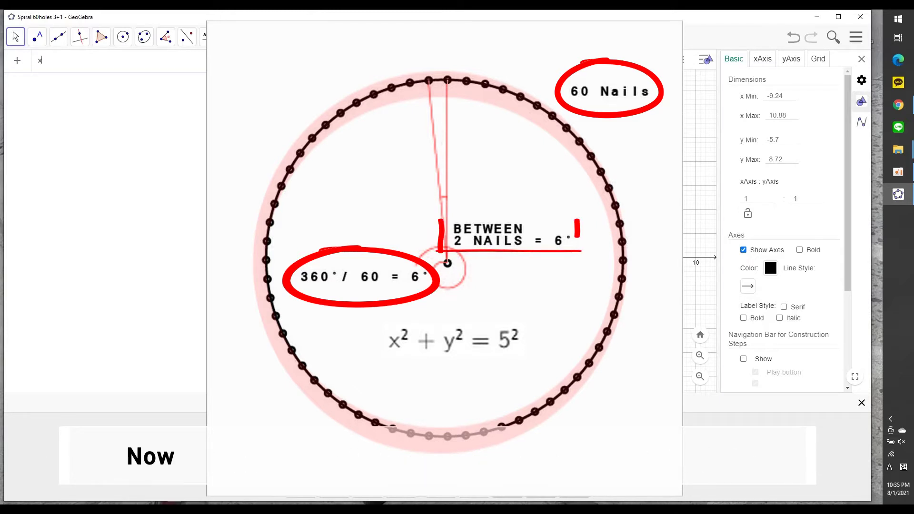
type("+y^2=")
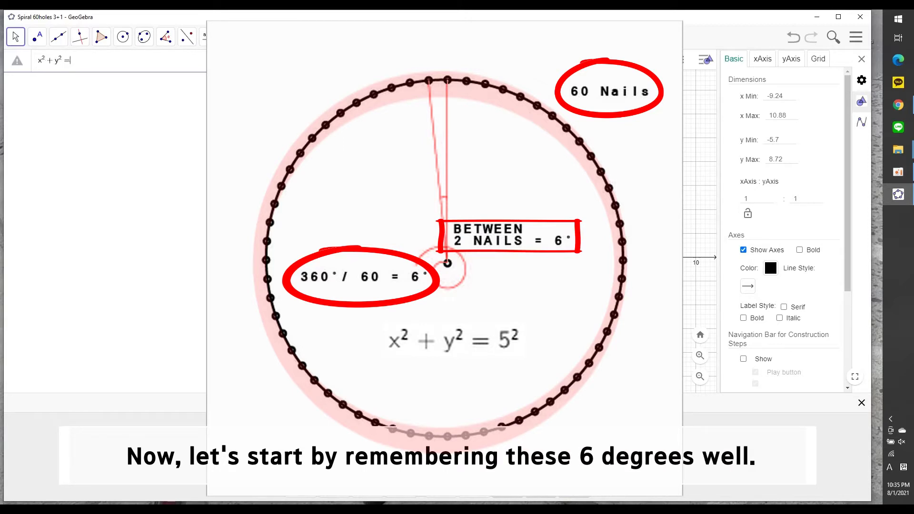
type("5")
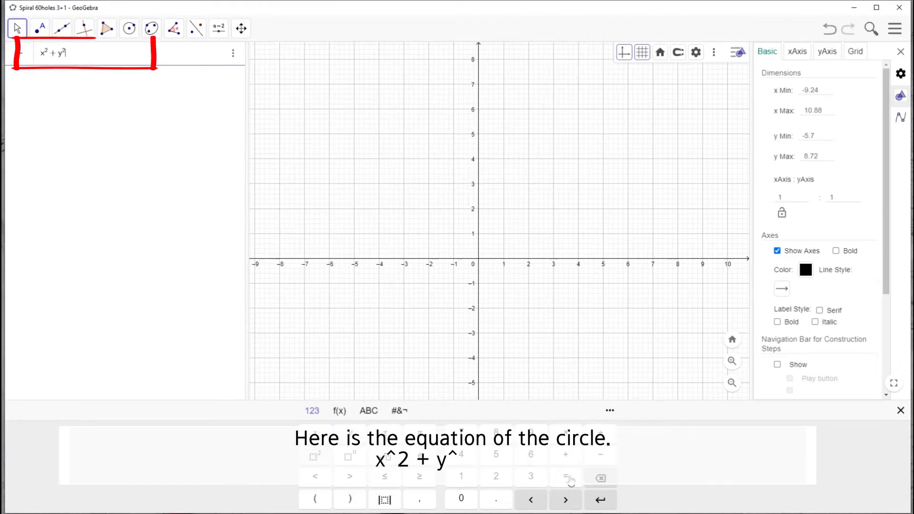
left_click(569, 478)
left_click(498, 457)
left_click(314, 458)
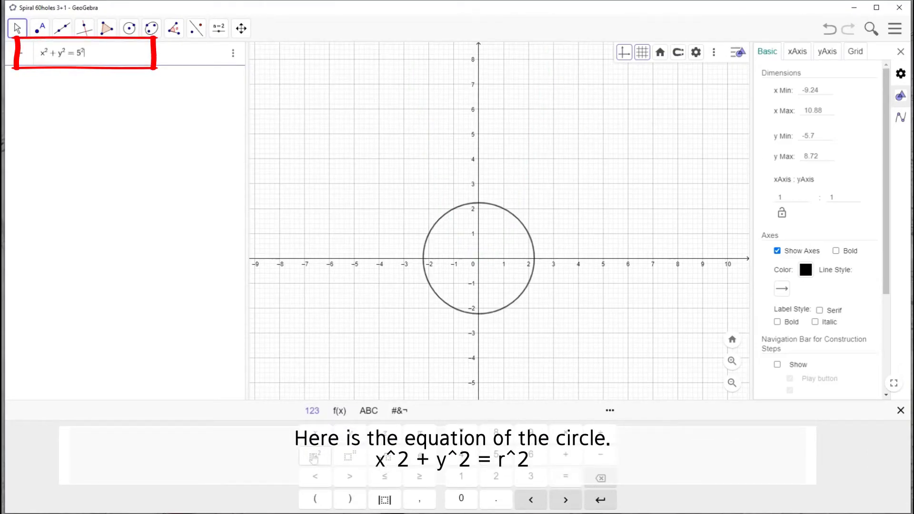
left_click_drag(501, 291, 468, 260)
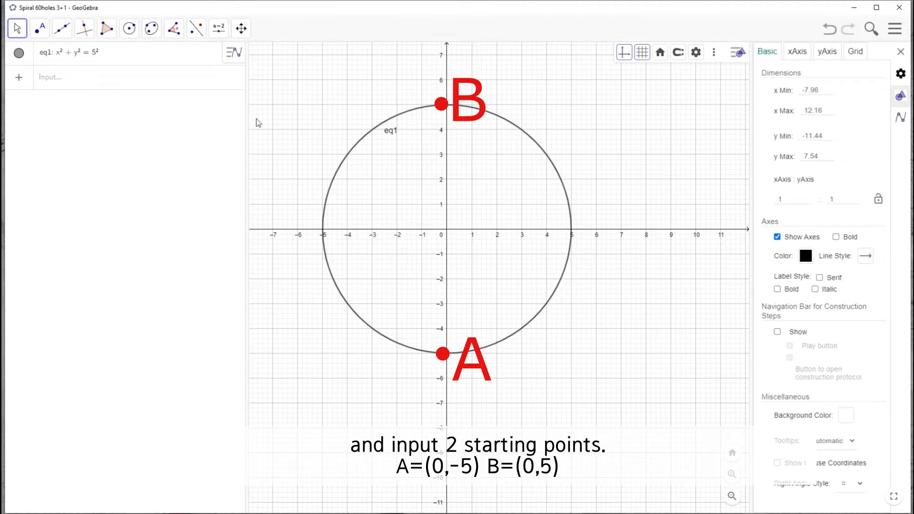
Define the two starting points on the circle, A = (0, -5) and B = (0, 5).
left_click(224, 76)
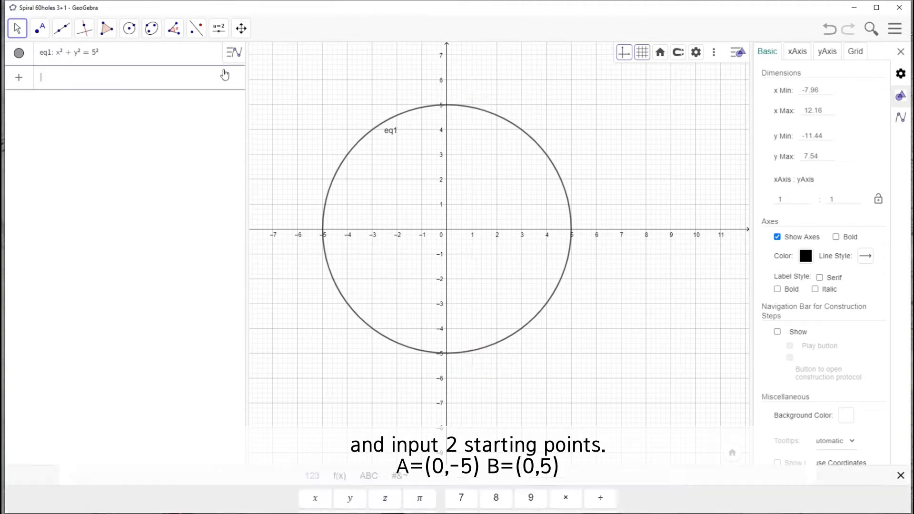
type("A = ")
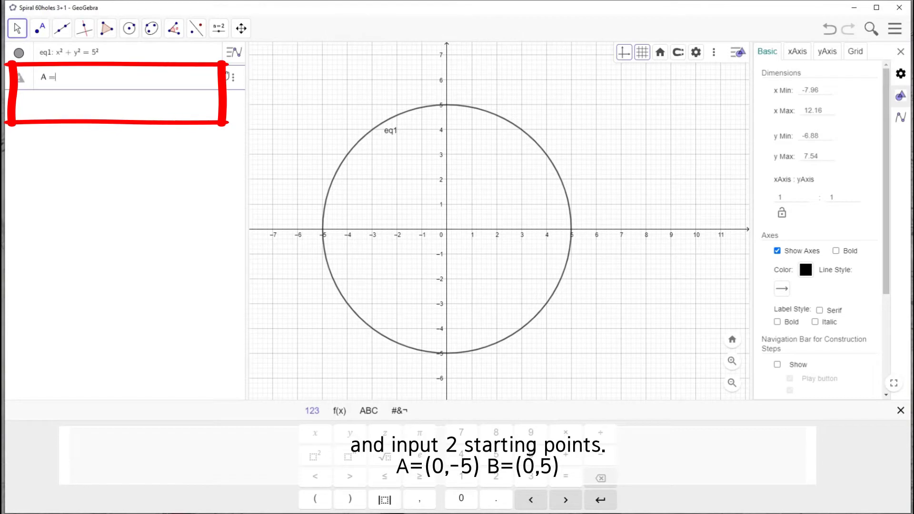
type("(0, -5")
key("Return")
type("B ")
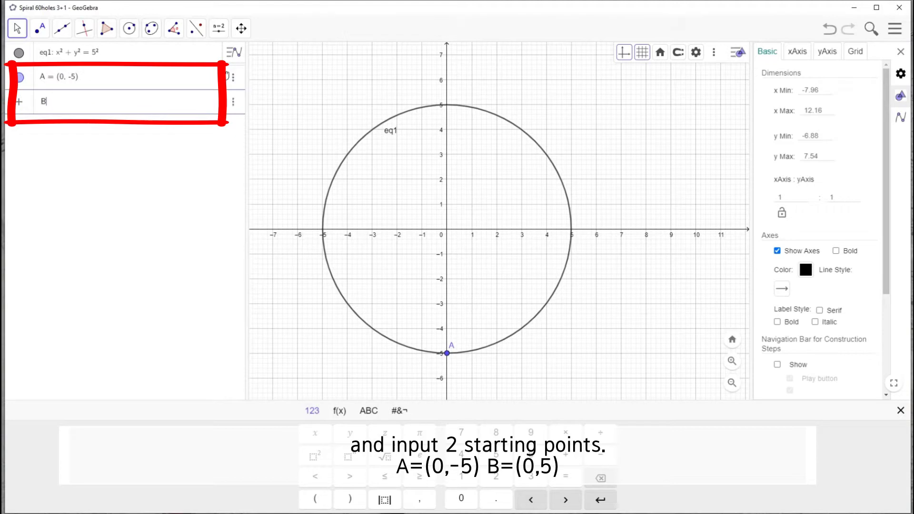
type("= (0,5)")
key("Return")
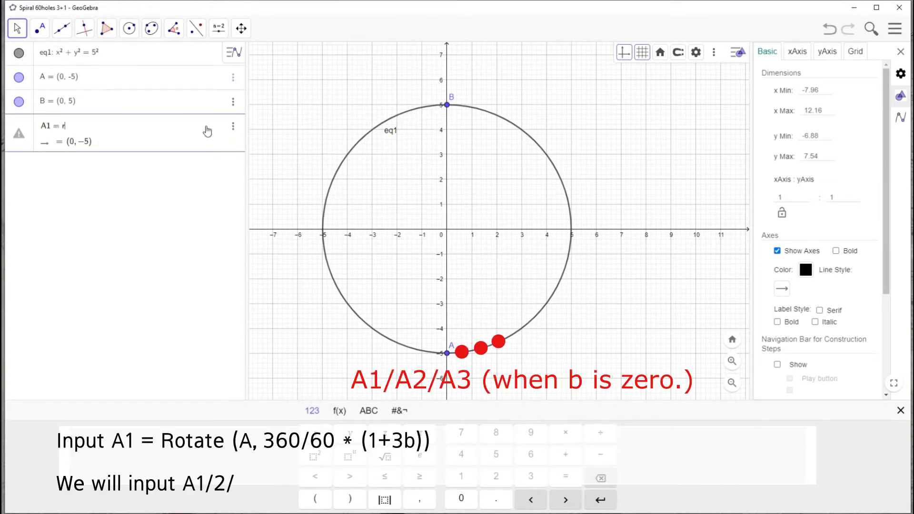
Define point A1 = Rotate(A, 360°/60 (1+3b)), creating a slider for the variable b.
type("rotate")
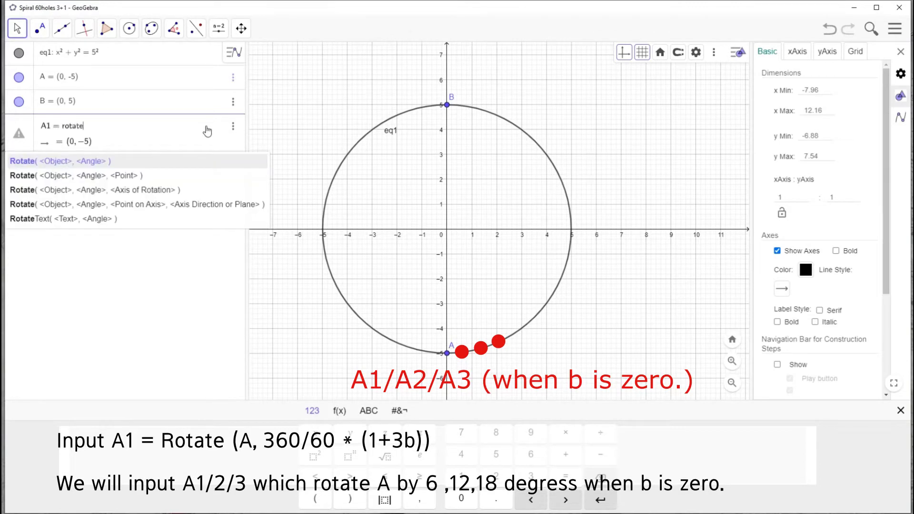
type("(A")
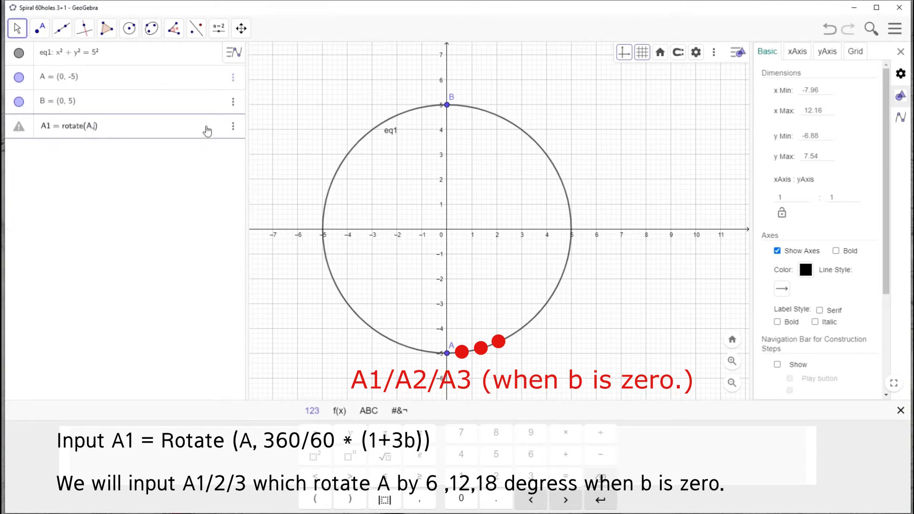
type(", 360")
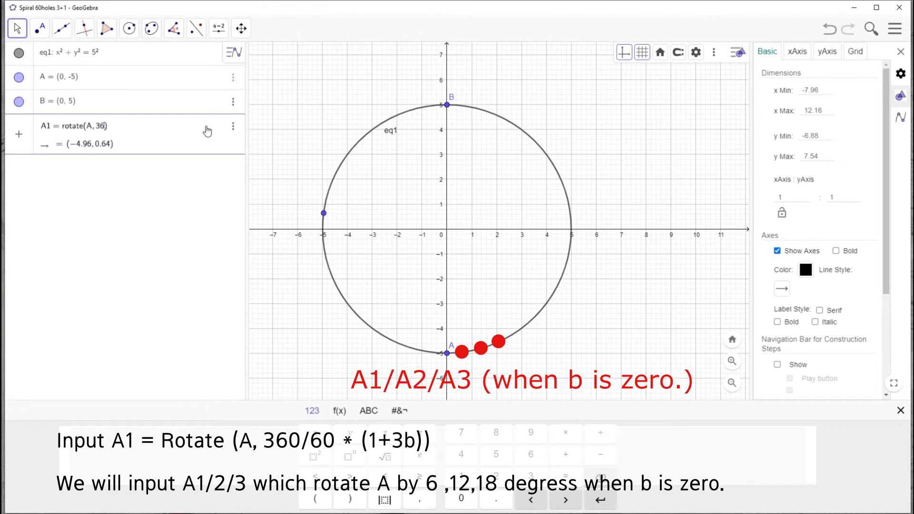
left_click(339, 411)
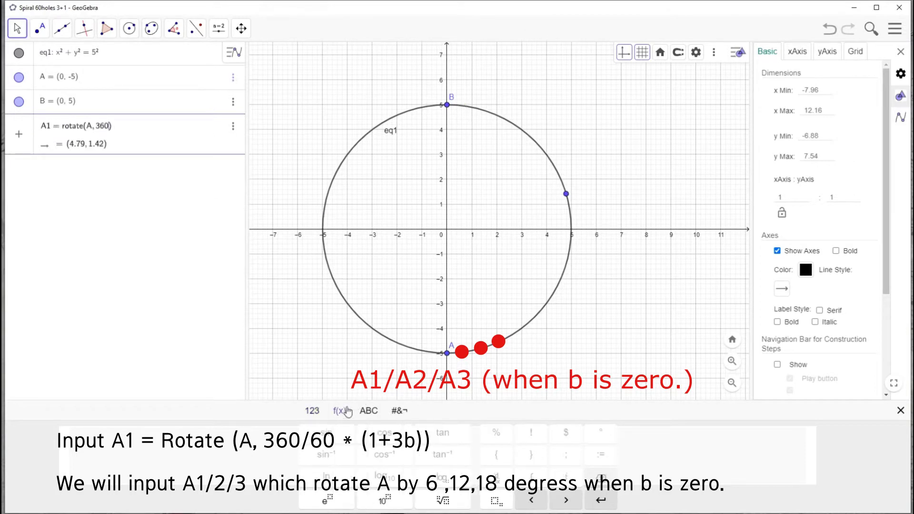
left_click(600, 434)
left_click(314, 410)
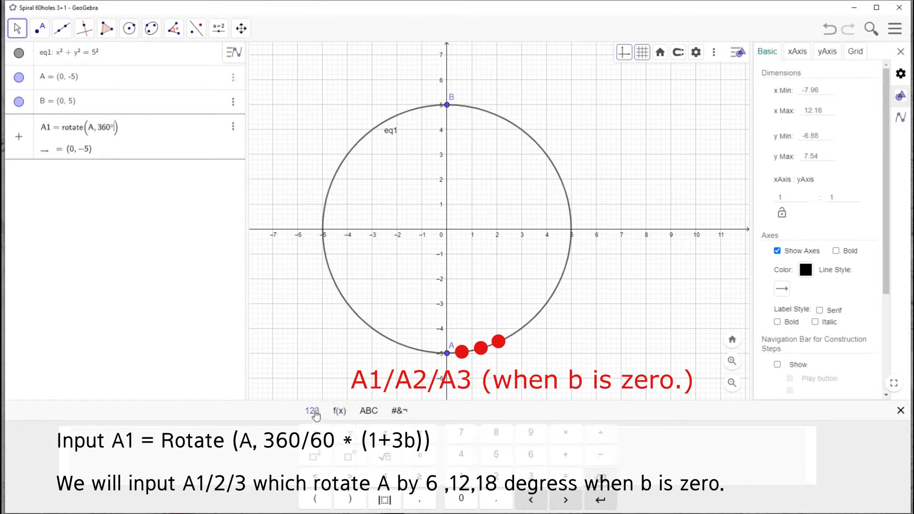
left_click(600, 435)
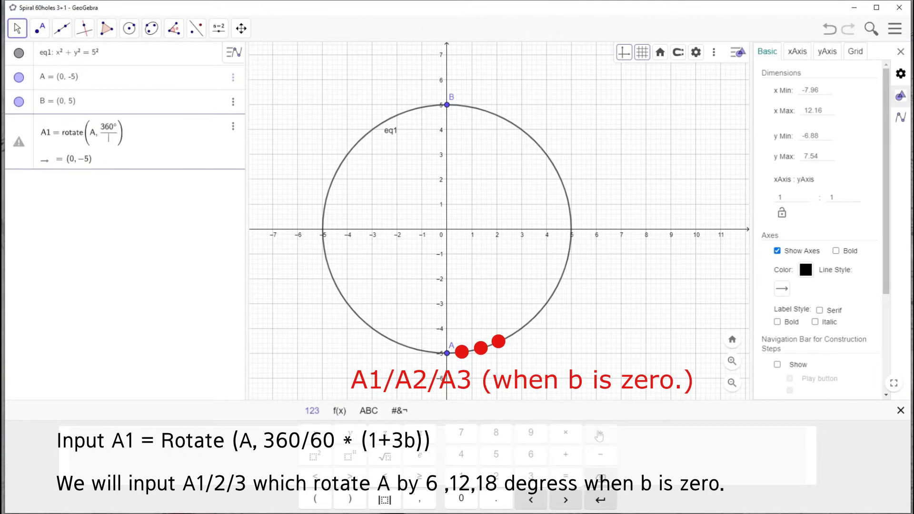
type("60 (")
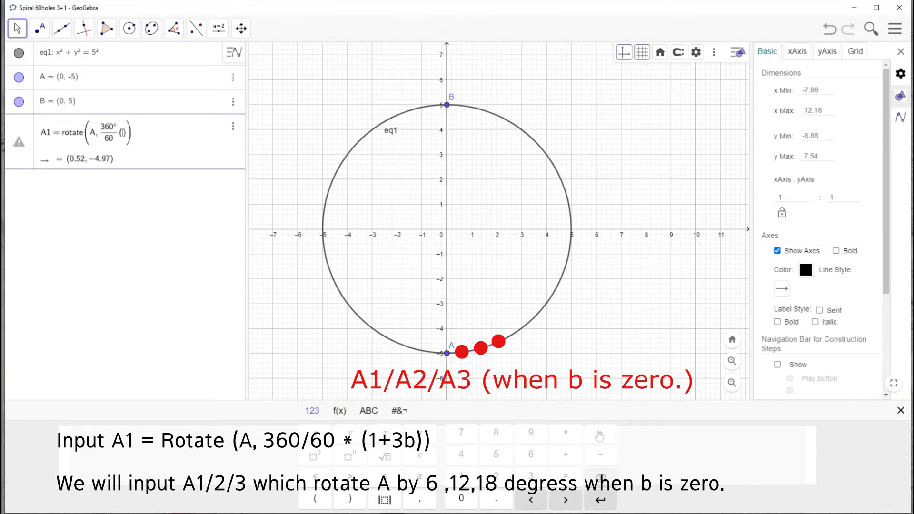
type("1")
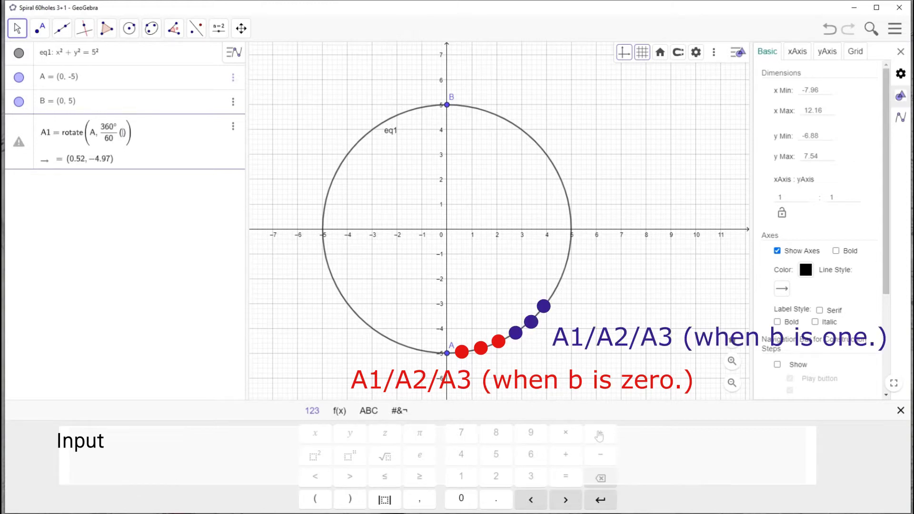
type("+")
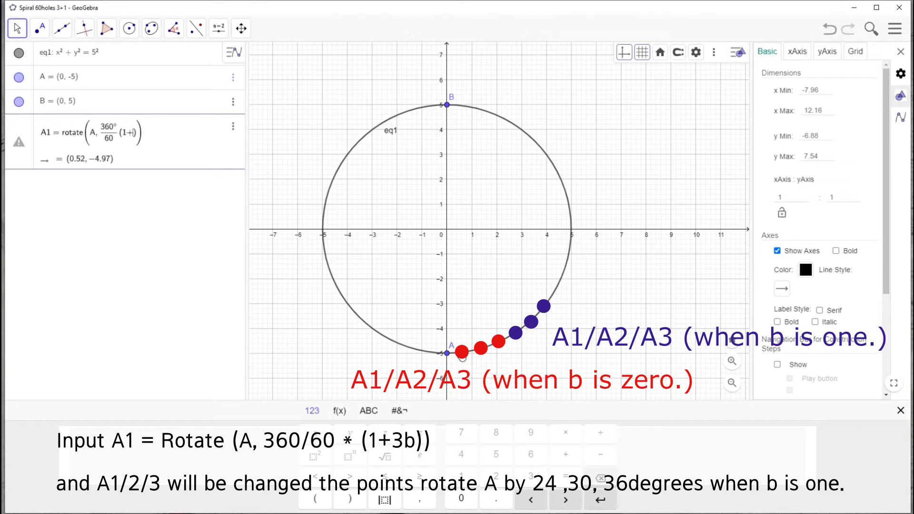
type("3b")
key("Return")
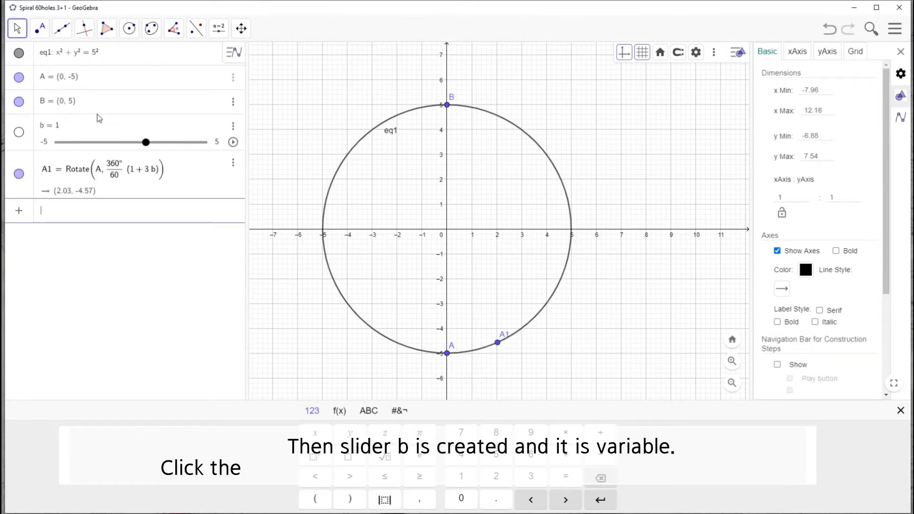
Show slider b in the graphics view, keeping point A1 displayed.
left_click(19, 132)
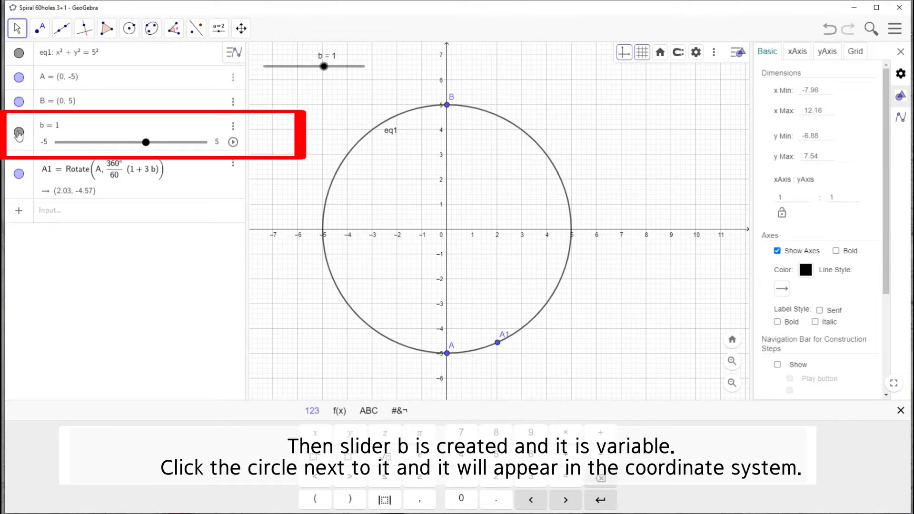
left_click(19, 132)
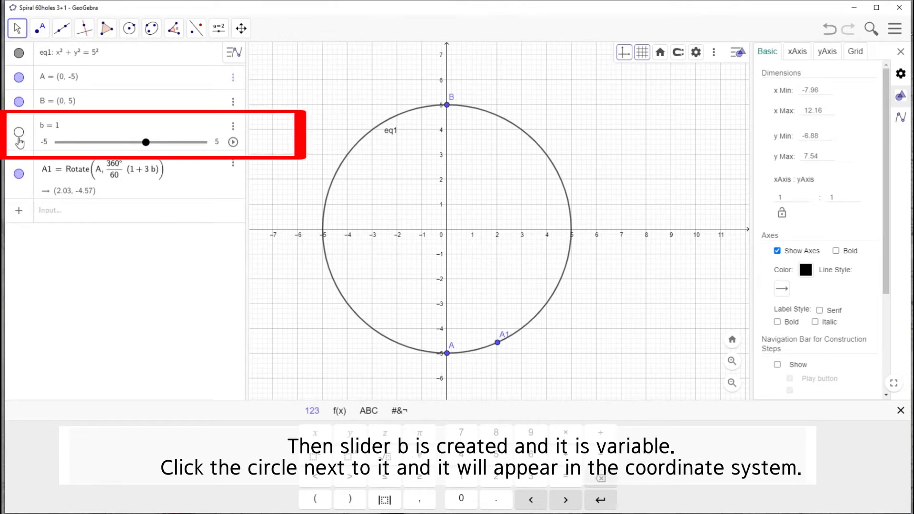
left_click(19, 133)
left_click(20, 134)
left_click(20, 175)
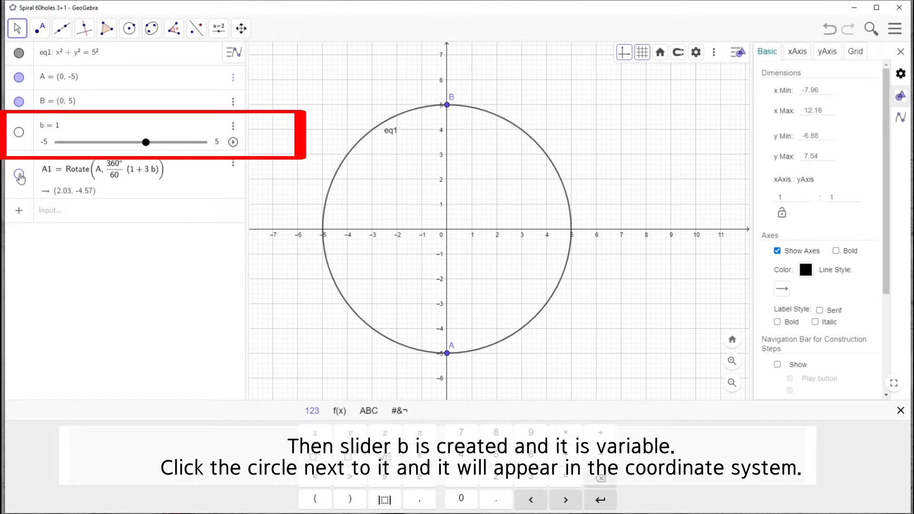
left_click(19, 132)
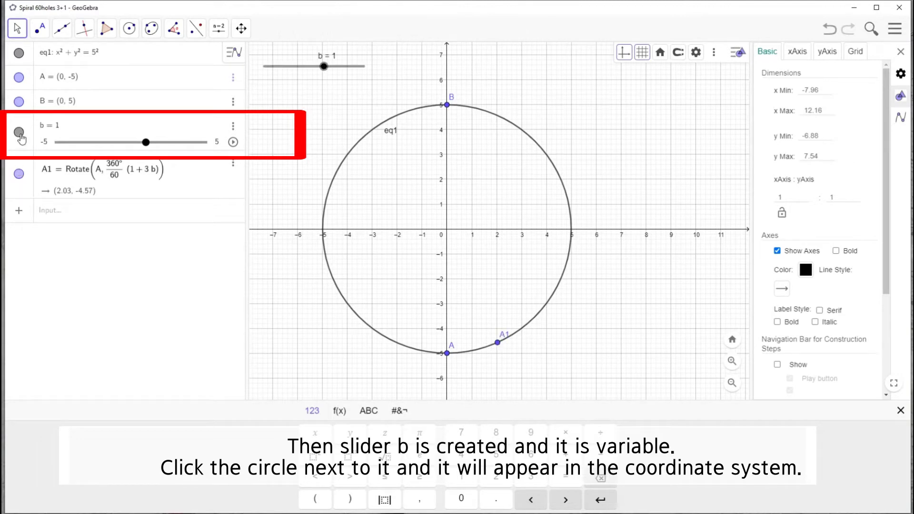
Set slider b to a minimum of 0, a maximum of 30 and an increment of 1, and move it to 0.
left_click(233, 127)
left_click(258, 165)
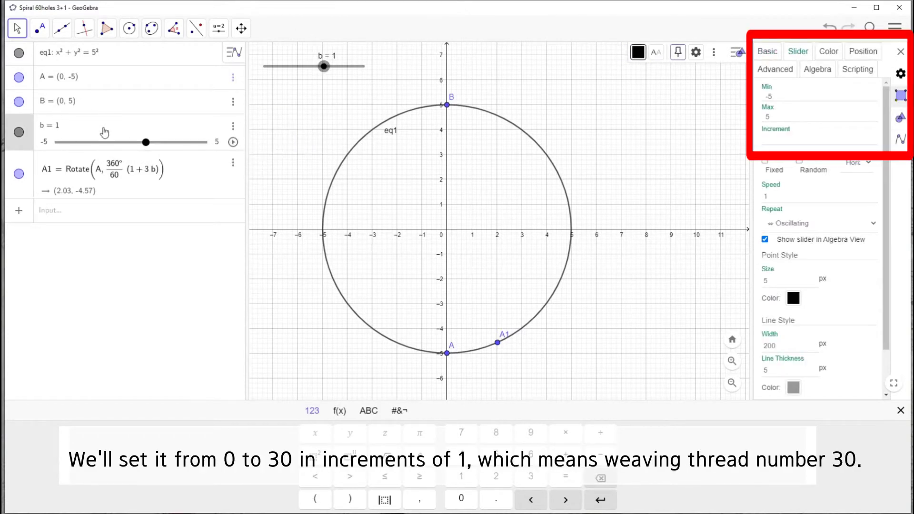
left_click(819, 95)
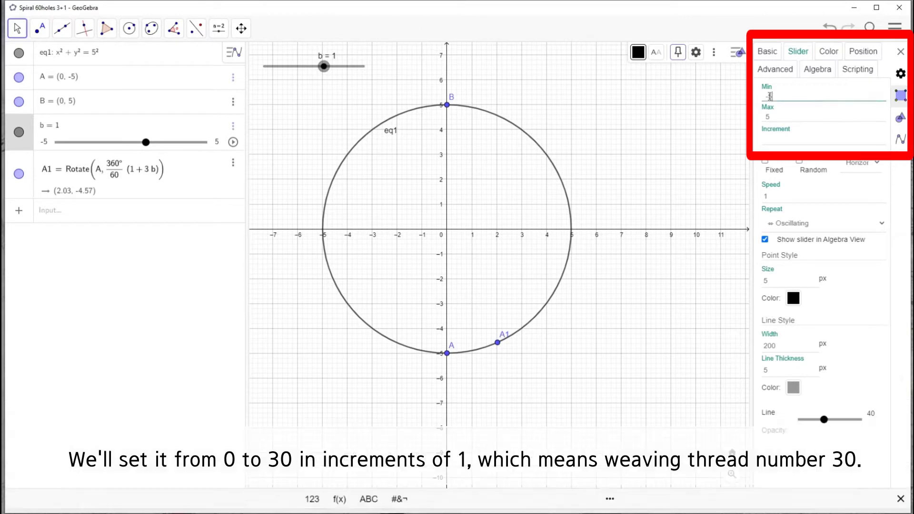
type("0")
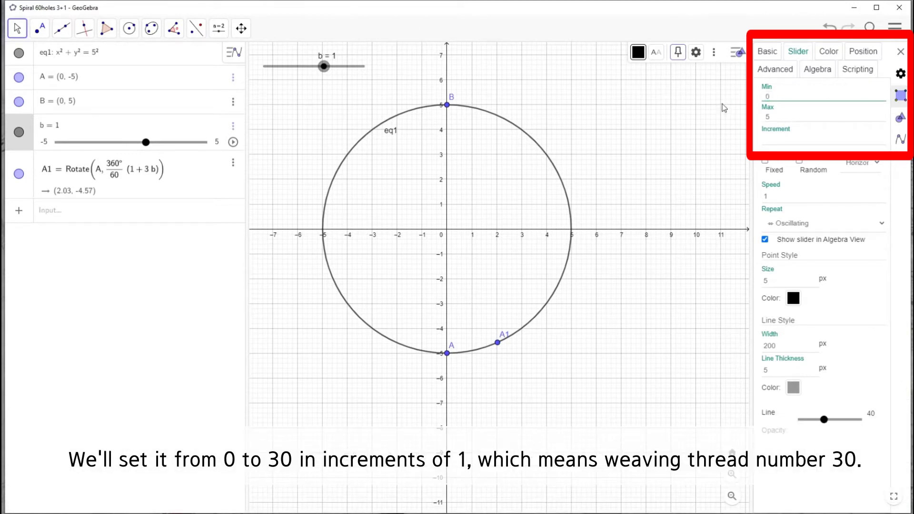
left_click(776, 122)
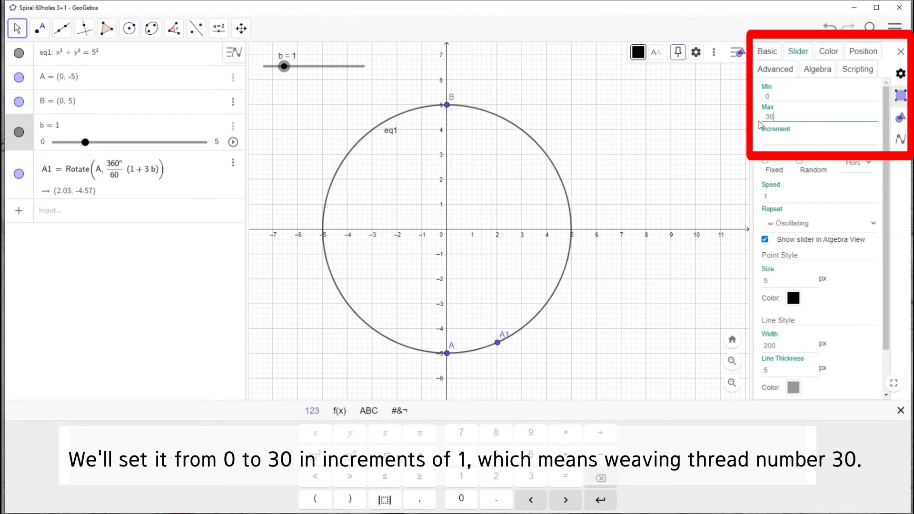
left_click(785, 137)
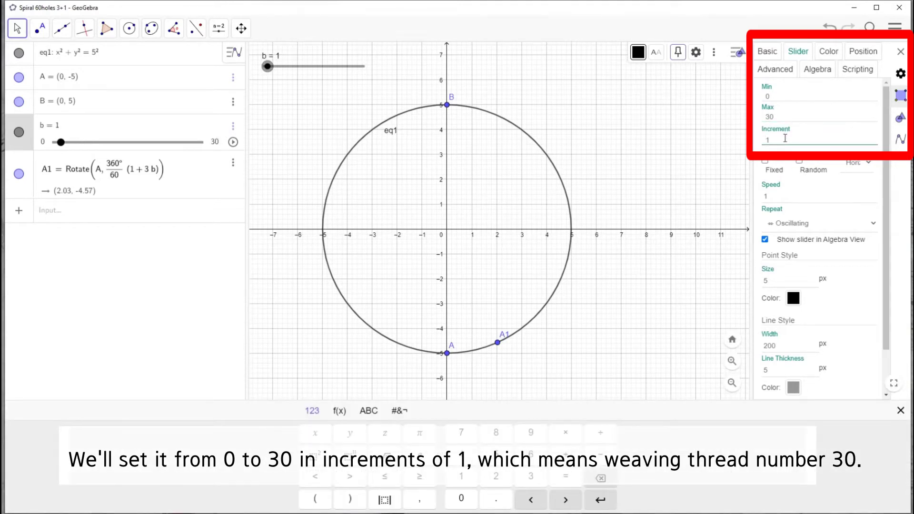
left_click(786, 138)
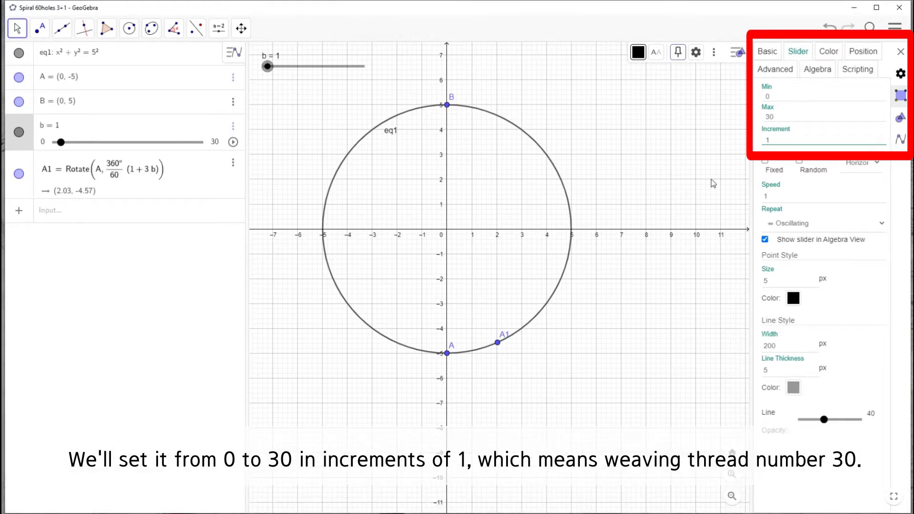
left_click(176, 304)
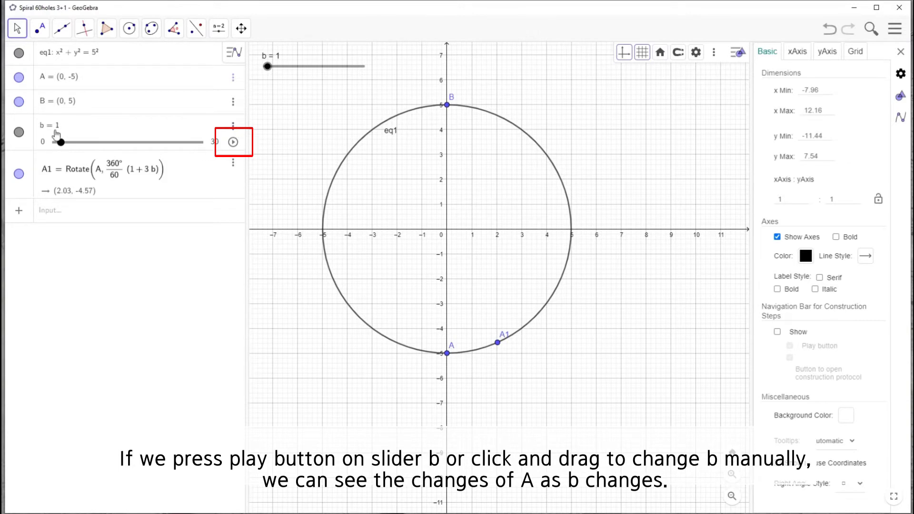
mouse_move(60, 142)
left_mouse_down()
mouse_move(198, 146)
mouse_move(53, 144)
left_mouse_up()
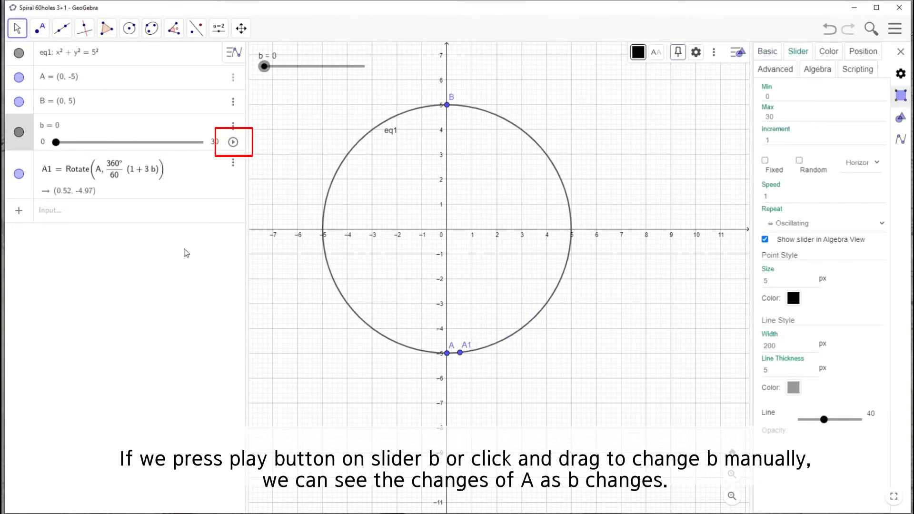
Define point A2 = Rotate(A, 360°/60 (2+3b)), reusing the angle expression from A1.
left_click(178, 214)
type("A2")
key("Return")
type("= R")
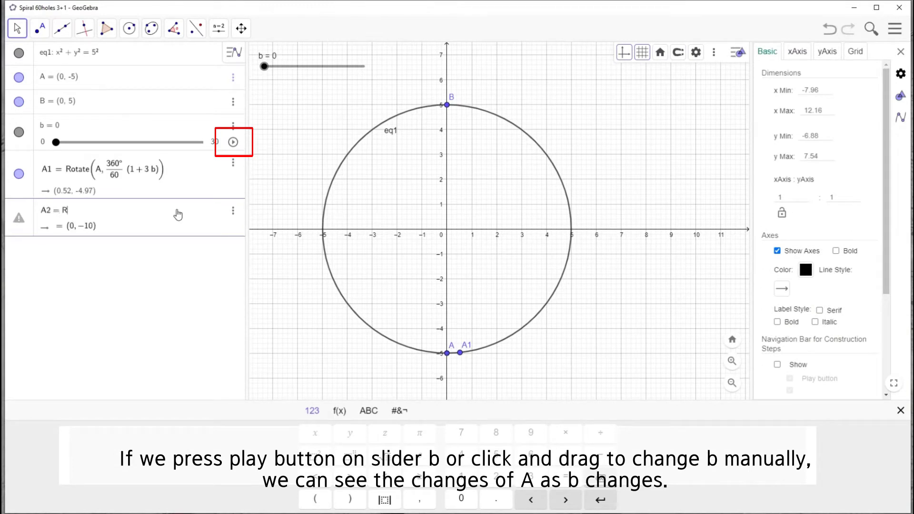
type("otate(A,")
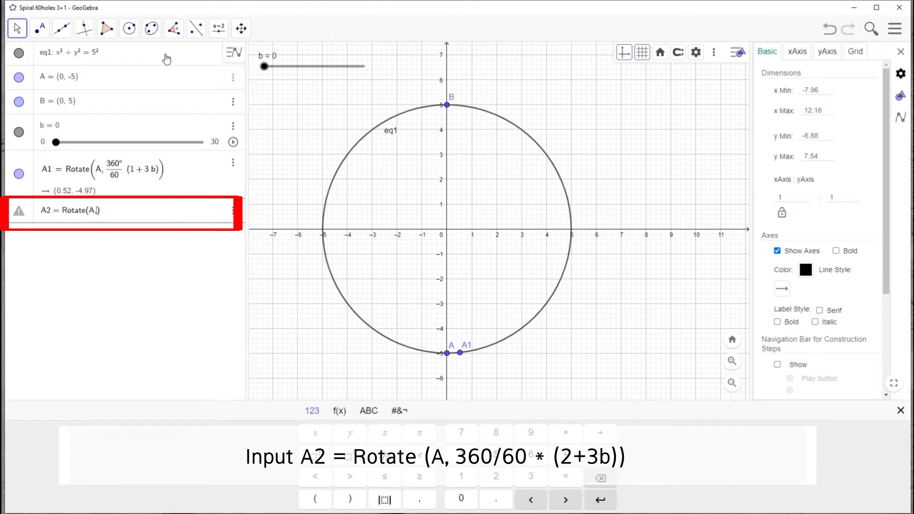
left_click(110, 174)
left_click(109, 174)
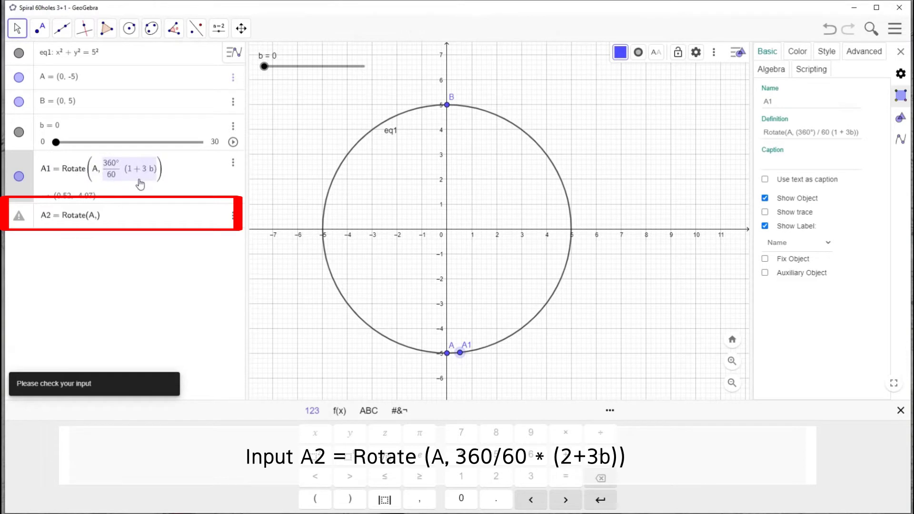
left_click(102, 218)
left_click(97, 216)
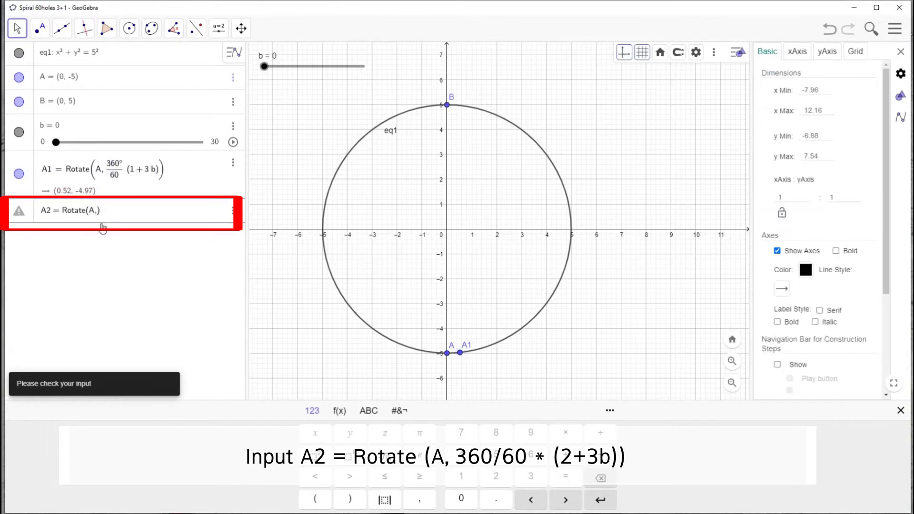
type("360°/60 (1+3b)")
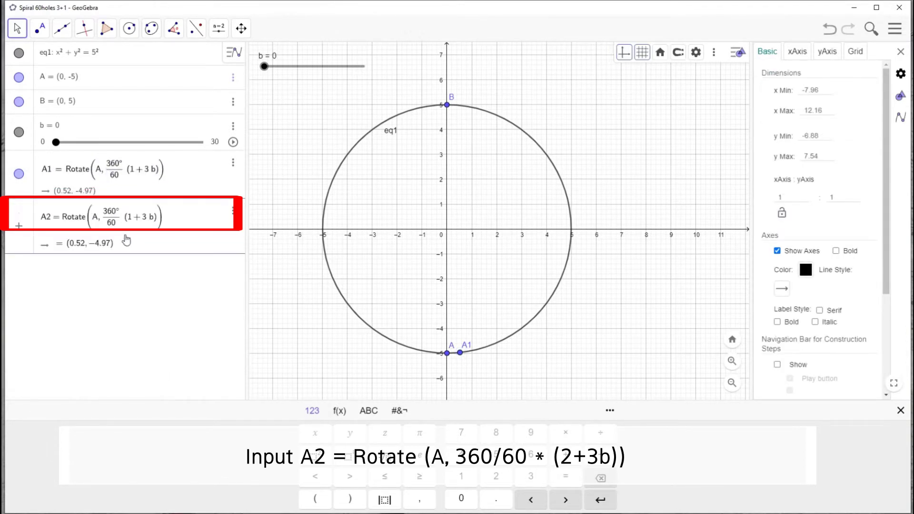
left_click(132, 217)
key("BackSpace")
type("2")
key("Return")
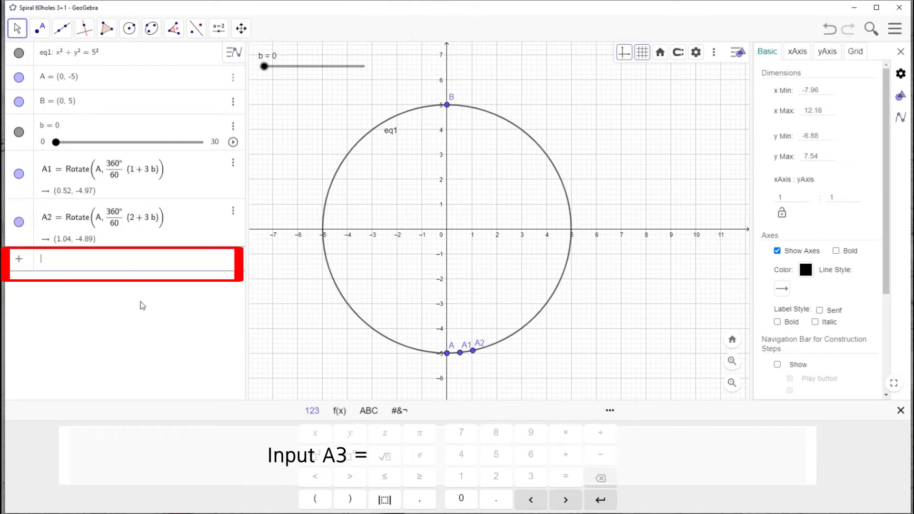
Define point A3 = Rotate(A, 360°/60 (3+3b)).
type("A3 ")
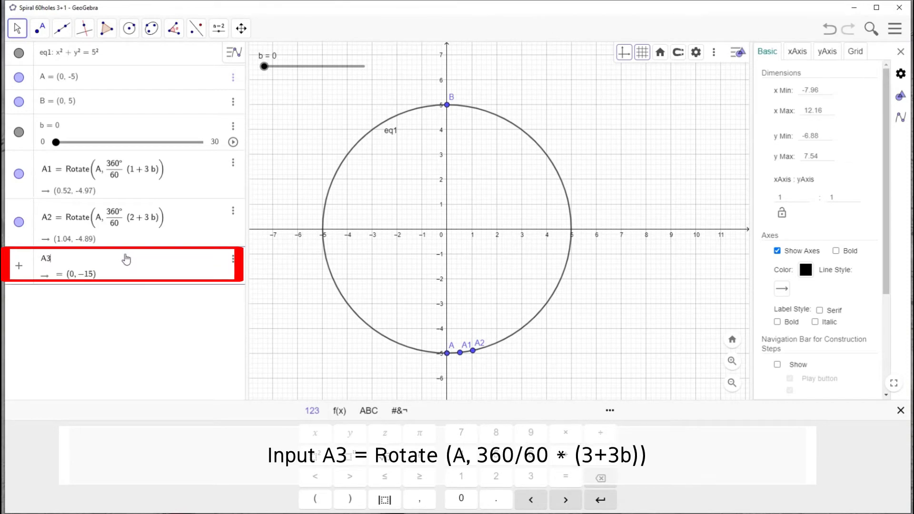
type("= Rotate(")
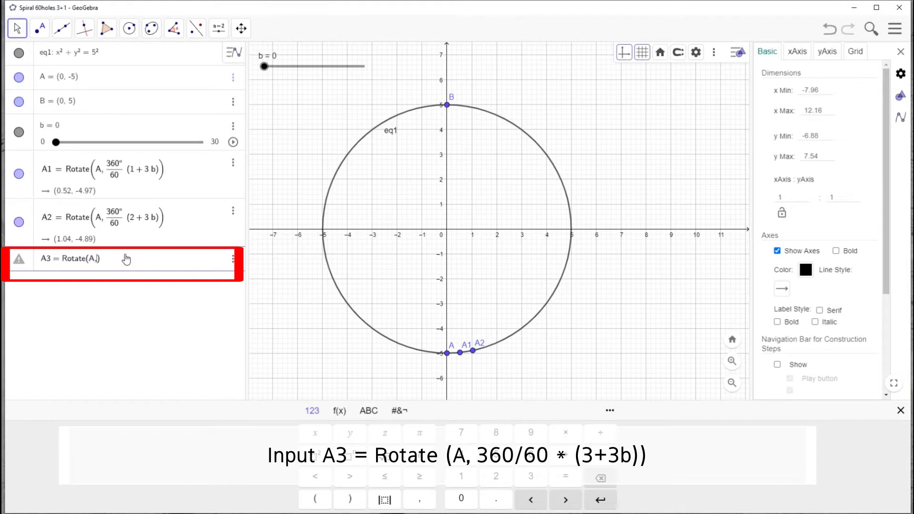
type("A,")
type("360°/60 (1+3b)")
key("Left")
key("Left")
key("Left")
key("Left")
key("Left")
key("Delete")
type("3")
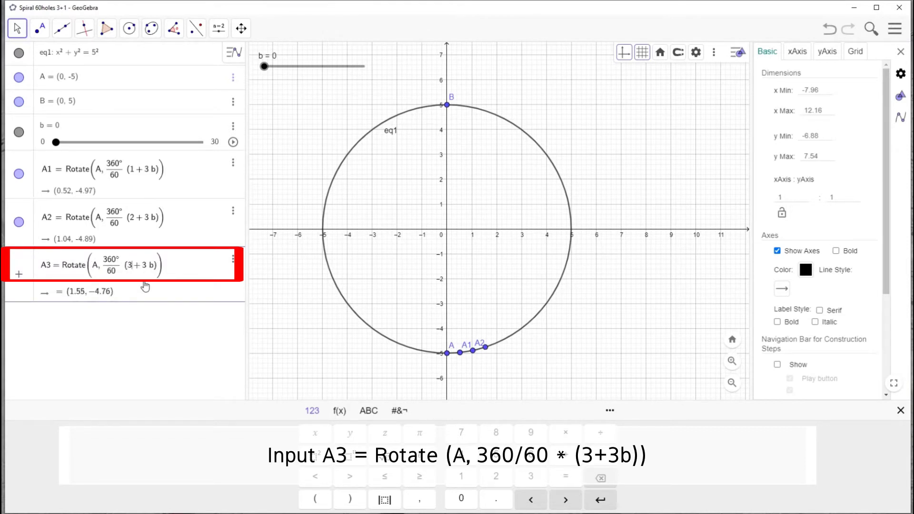
key("Return")
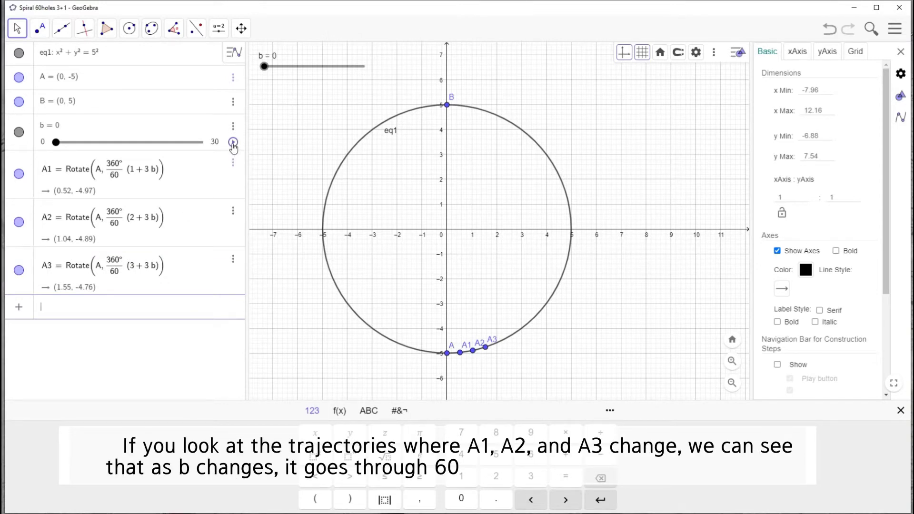
Move slider b and return it to 0 to examine how A1, A2 and A3 travel around the circle.
left_click(264, 68)
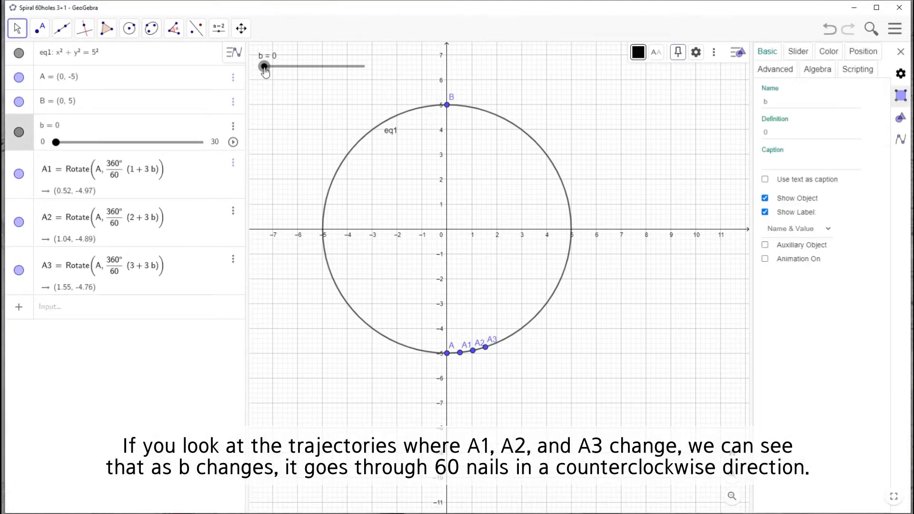
mouse_move(266, 71)
left_mouse_down()
mouse_move(381, 70)
mouse_move(264, 67)
left_mouse_up()
Define point B1 = Rotate(B, 360°/60 (1+4b)).
left_click(151, 310)
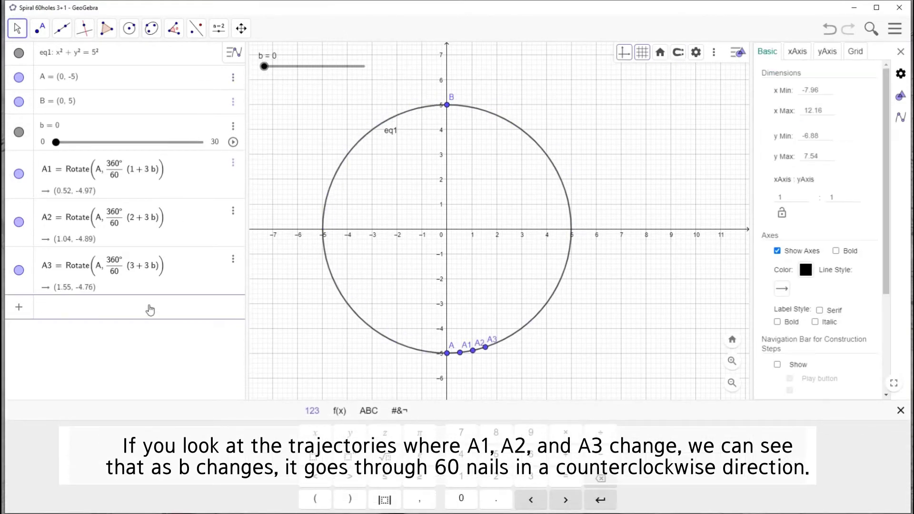
type("Ba")
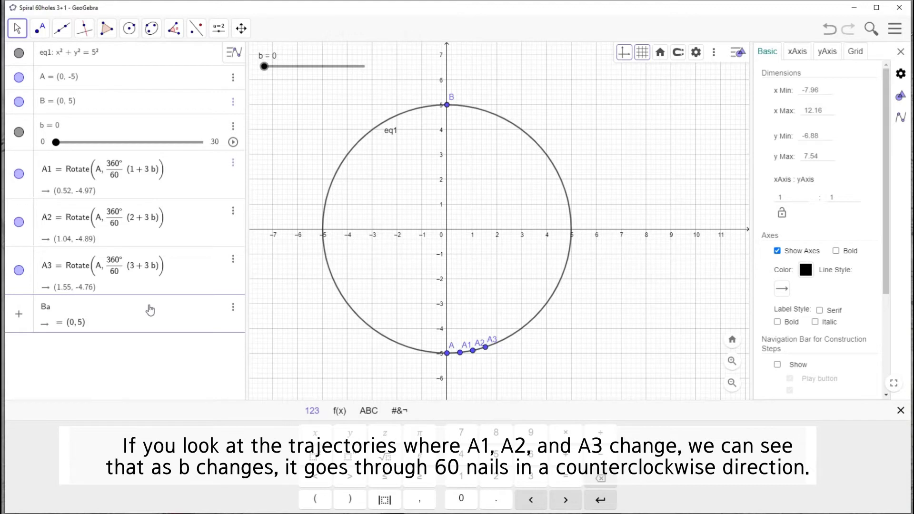
key("BackSpace")
type("1 = Rot")
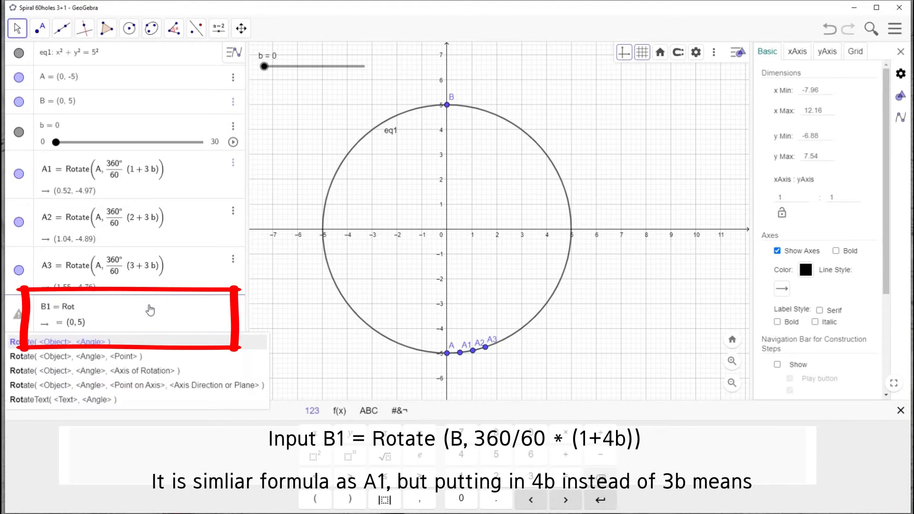
type("ate(")
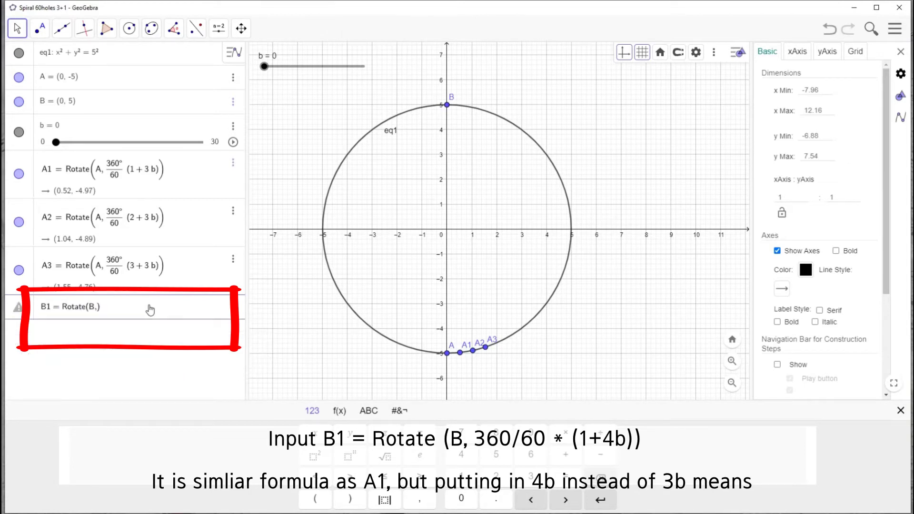
type("B,")
type("360°/60 (1 + 3b)")
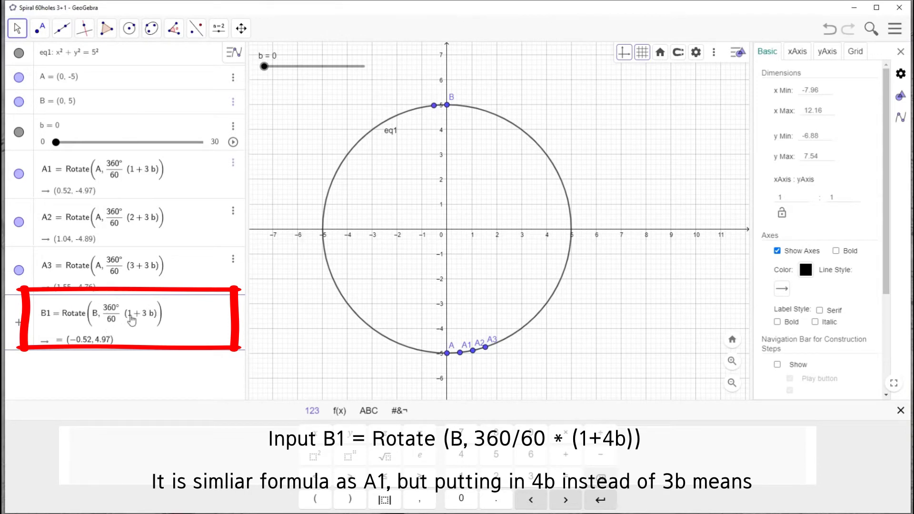
left_click(149, 318)
key("BackSpace")
type("4")
key("Return")
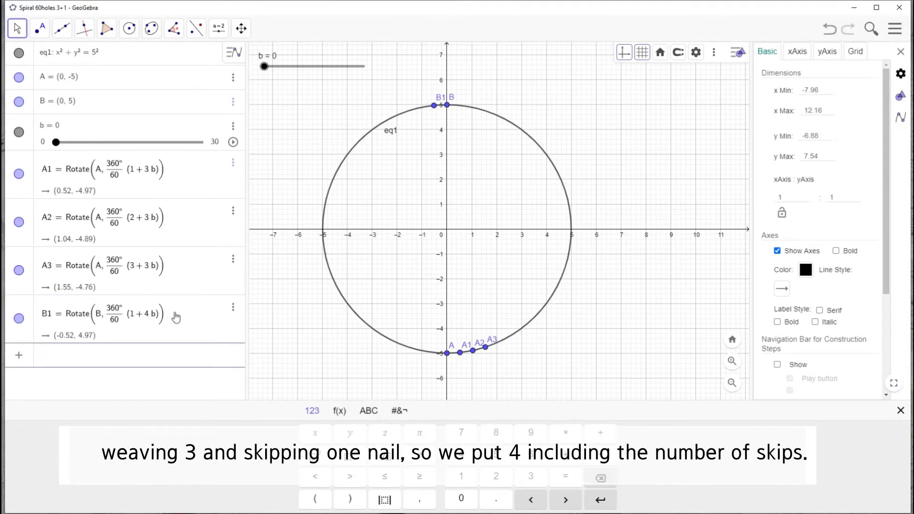
Define point B2 = Rotate(B, 360°/60 (2+4b)), reusing the angle expression from B1.
left_click(153, 317)
left_click(56, 315)
left_click_drag(174, 316, 36, 322)
left_click(124, 314)
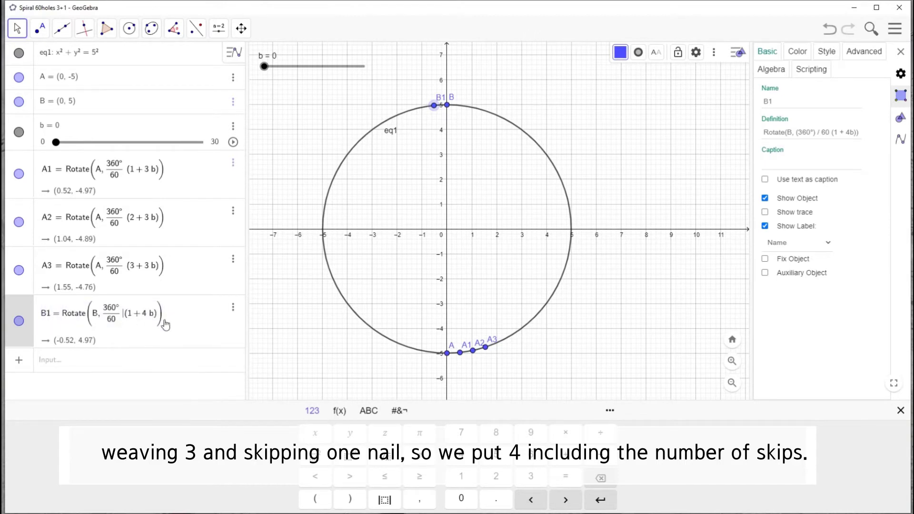
left_click_drag(161, 323, 102, 322)
left_click(65, 362)
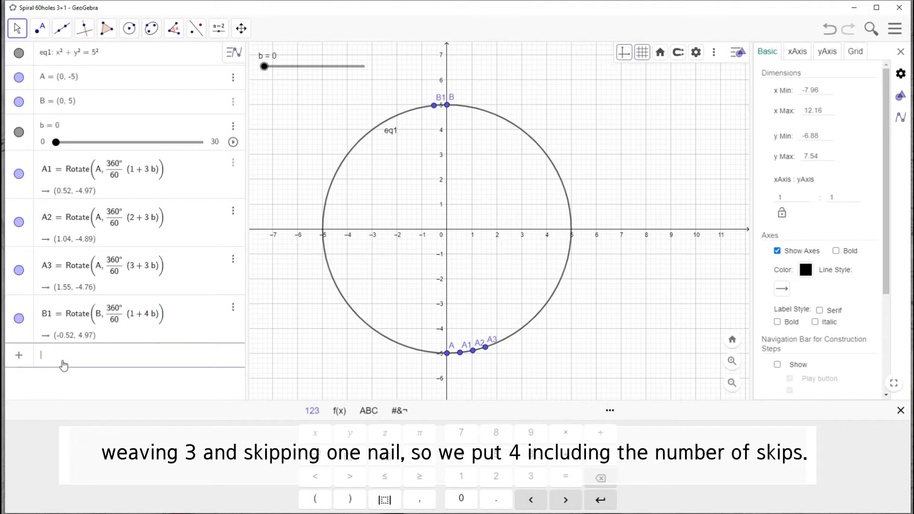
type("B2 = R")
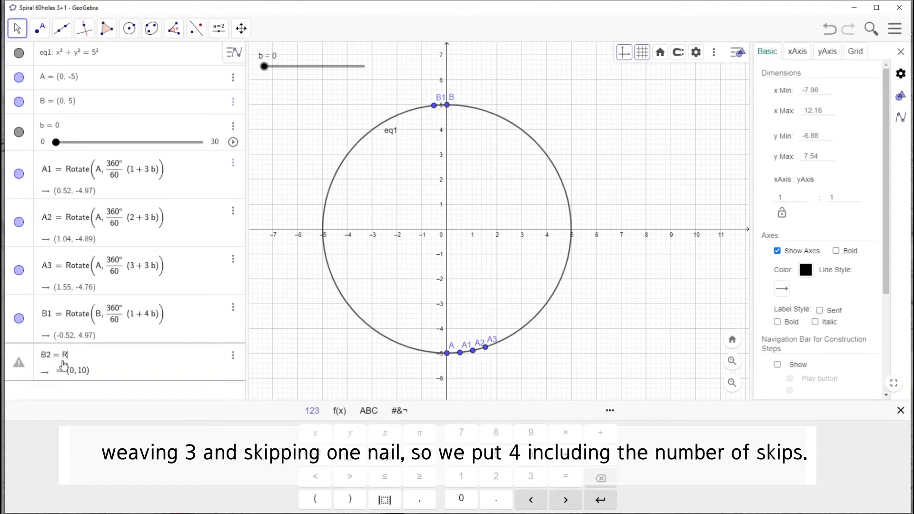
type("otate")
type("(B,")
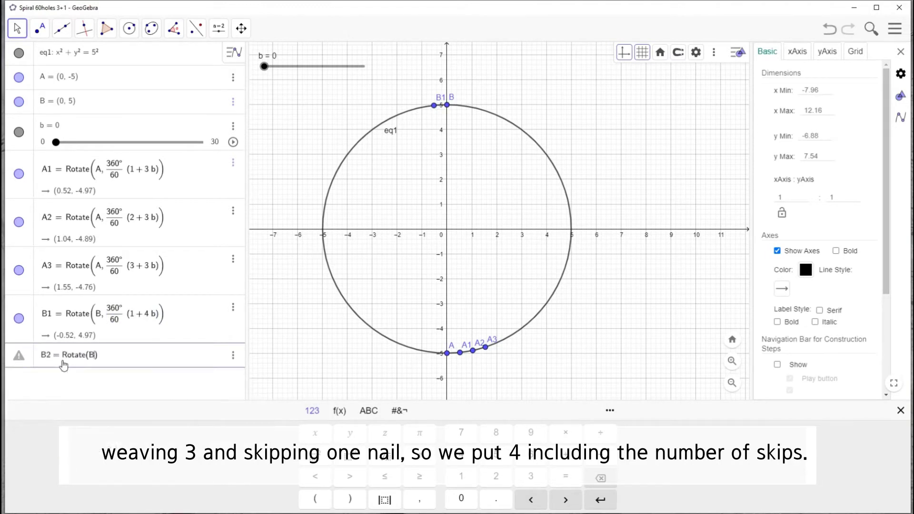
type("360°/60 (1+4 b)")
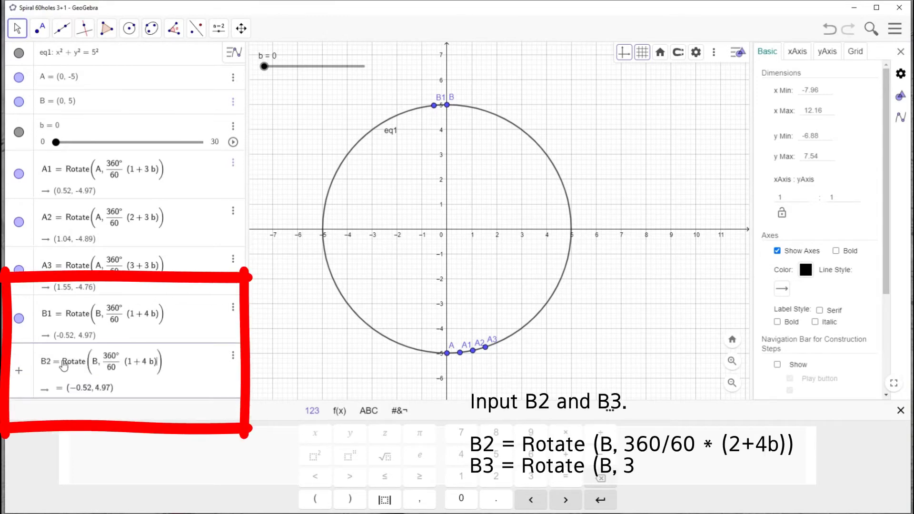
key("Delete")
type("2")
key("Return")
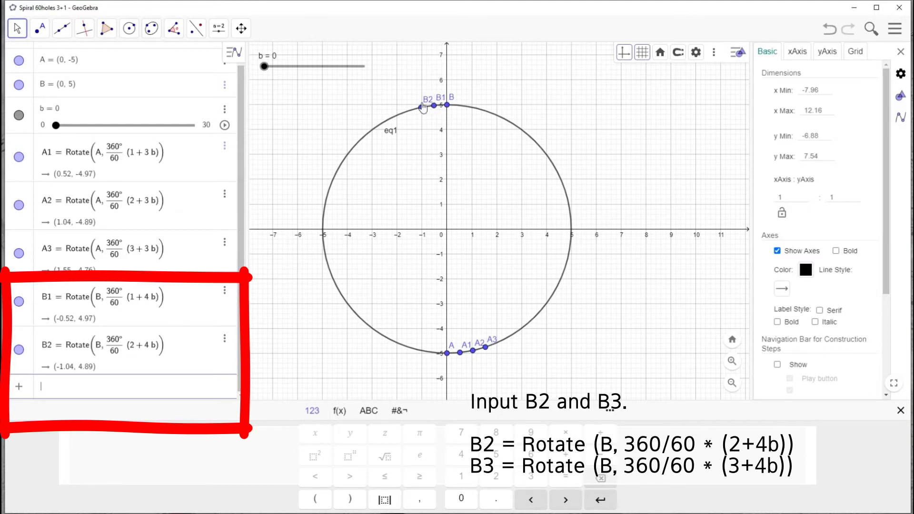
Define point B3 = Rotate(B, 360°/60 (3+4b)).
type("B3 = ")
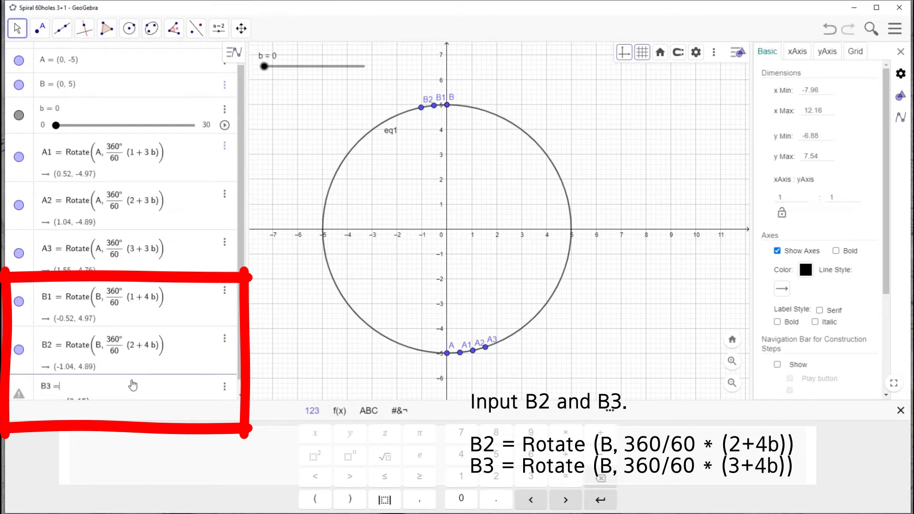
type("Rotate")
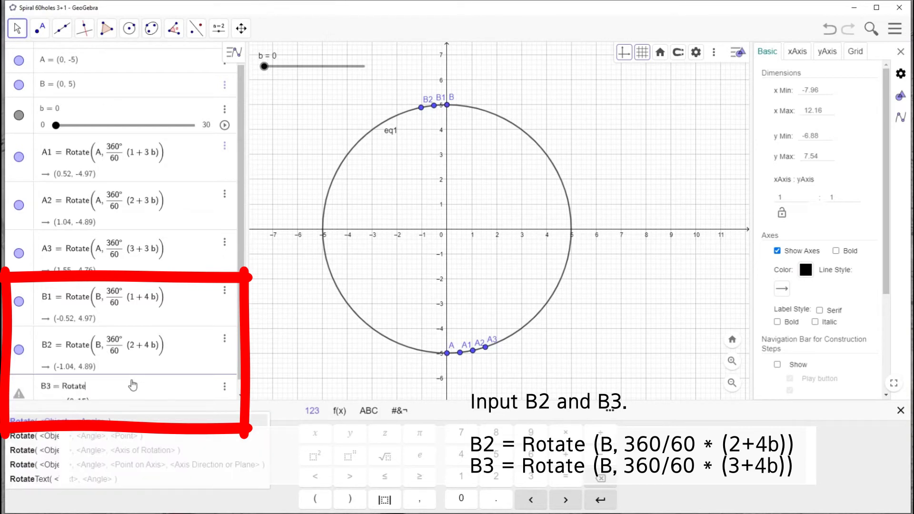
type("(")
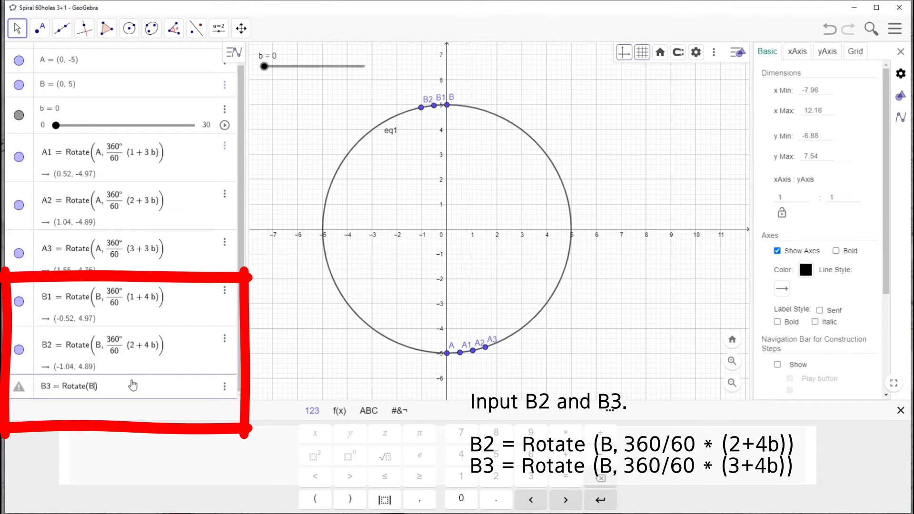
type("B,")
type("360/60*(1+4b)")
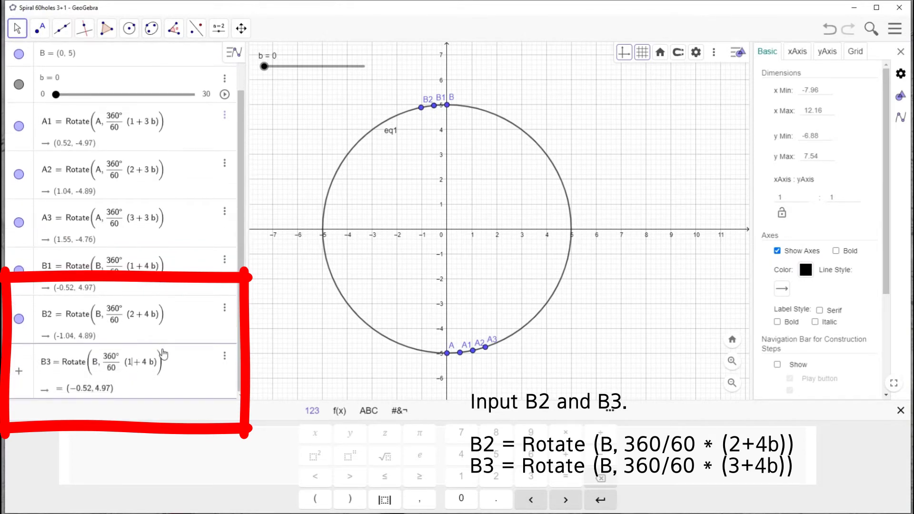
key("BackSpace")
type("3")
key("Return")
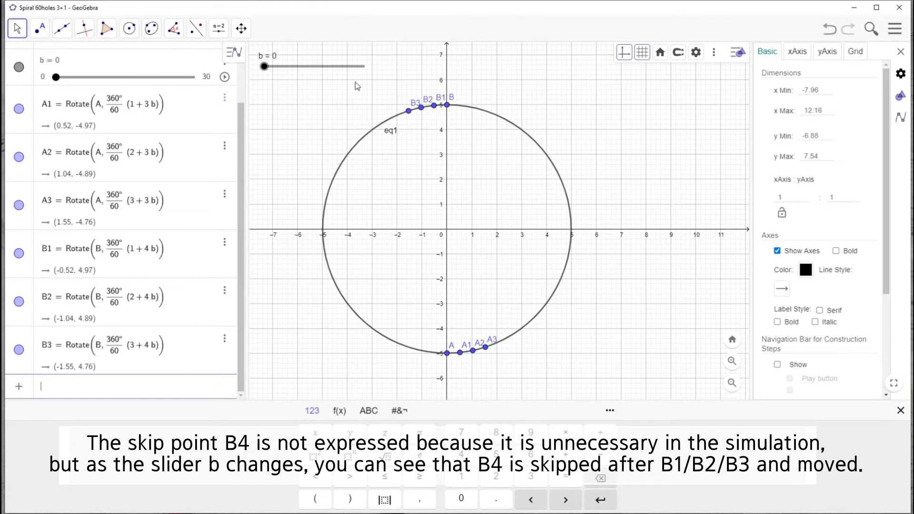
Move slider b and return it to 0 to examine how B1, B2 and B3 advance around the circle.
left_click_drag(272, 73, 244, 74)
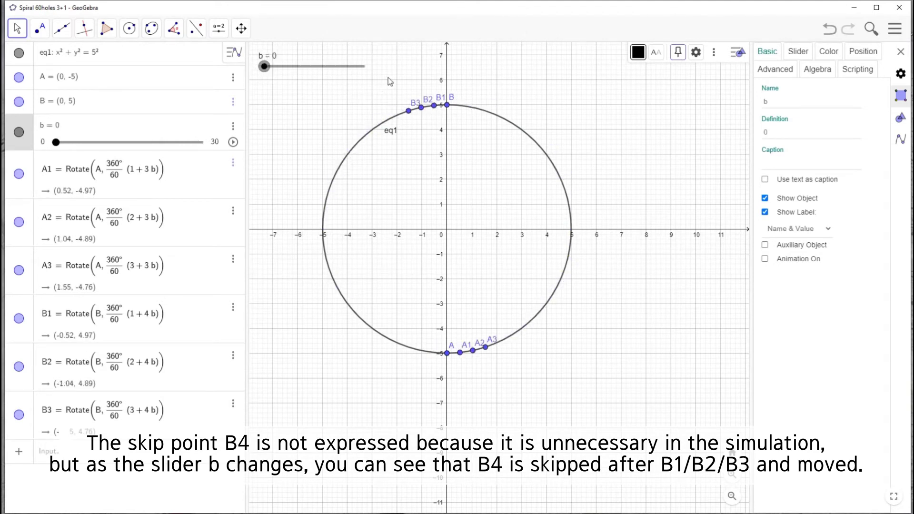
mouse_move(265, 64)
left_mouse_down()
mouse_move(282, 69)
mouse_move(261, 71)
left_mouse_up()
left_click(128, 456)
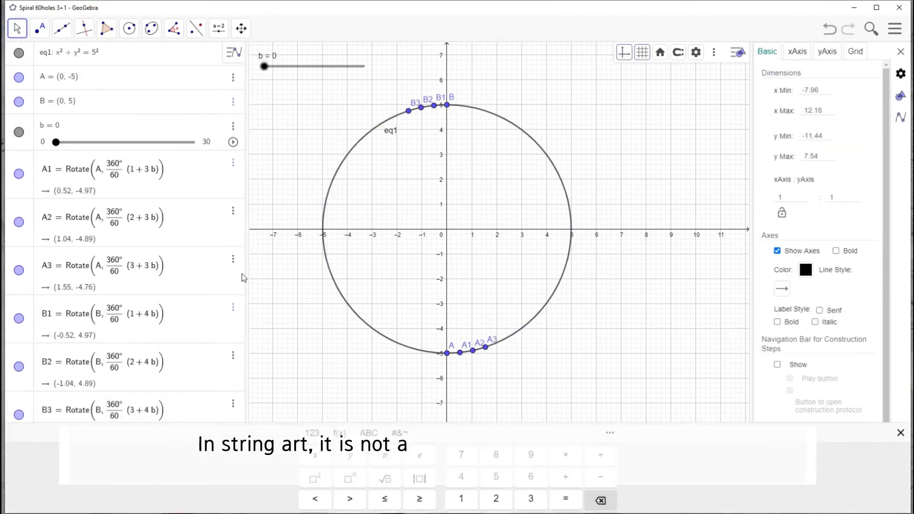
Draw a segment connecting point A to point B.
left_click(61, 29)
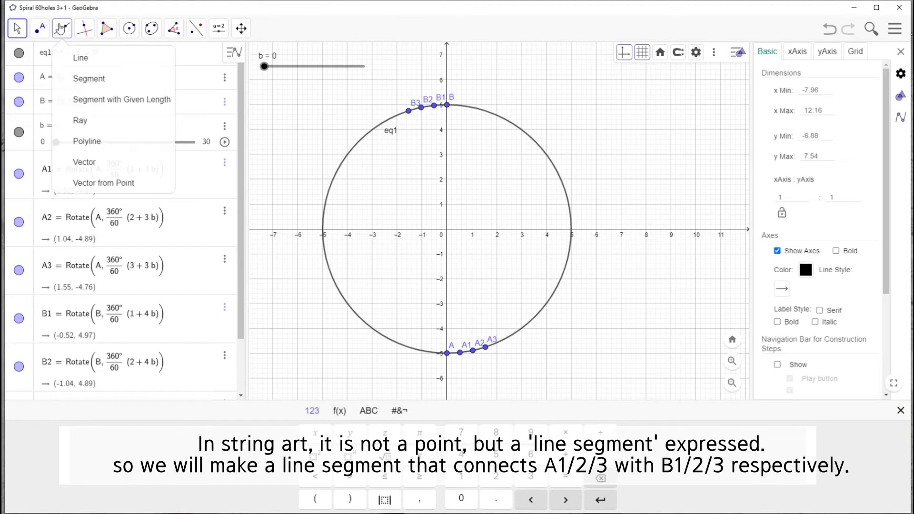
left_click(87, 78)
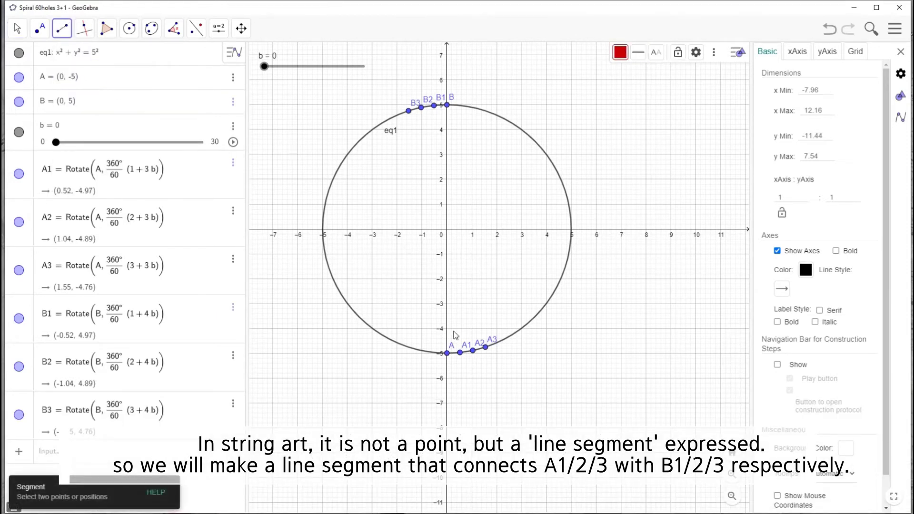
left_click(60, 34)
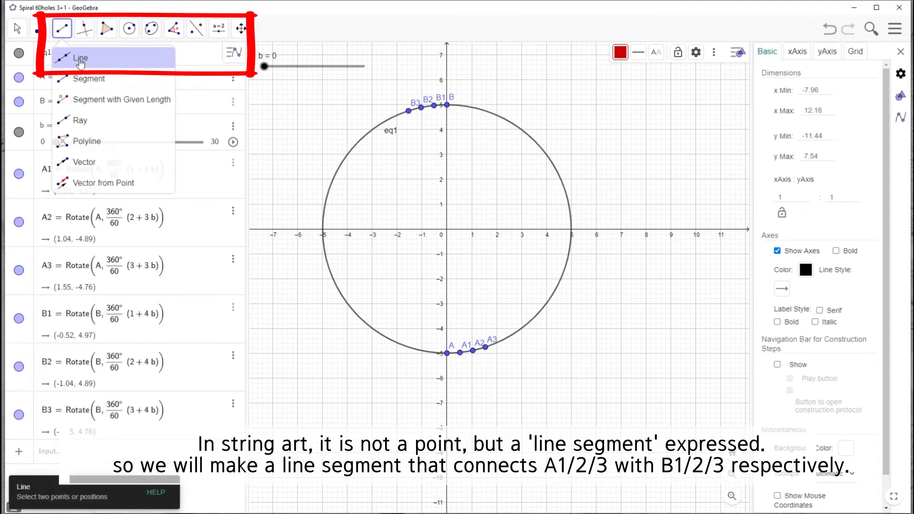
left_click(91, 82)
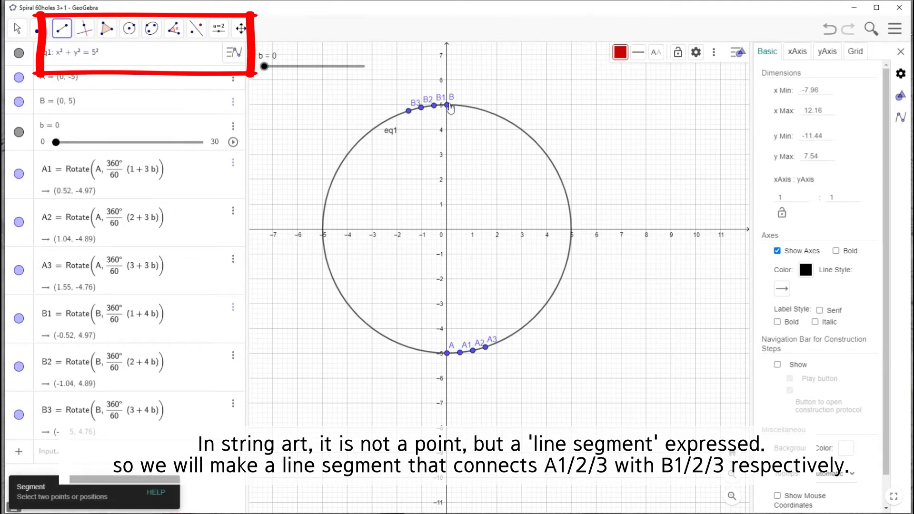
left_click(447, 353)
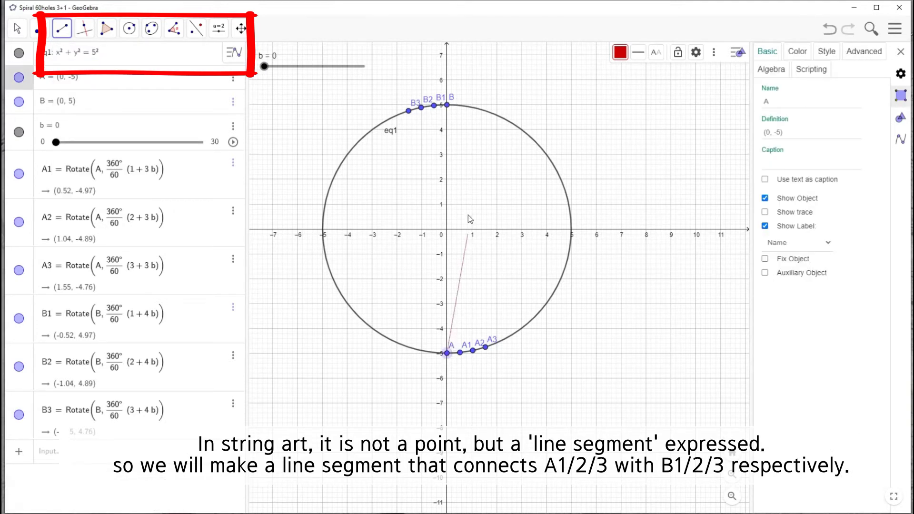
left_click(447, 105)
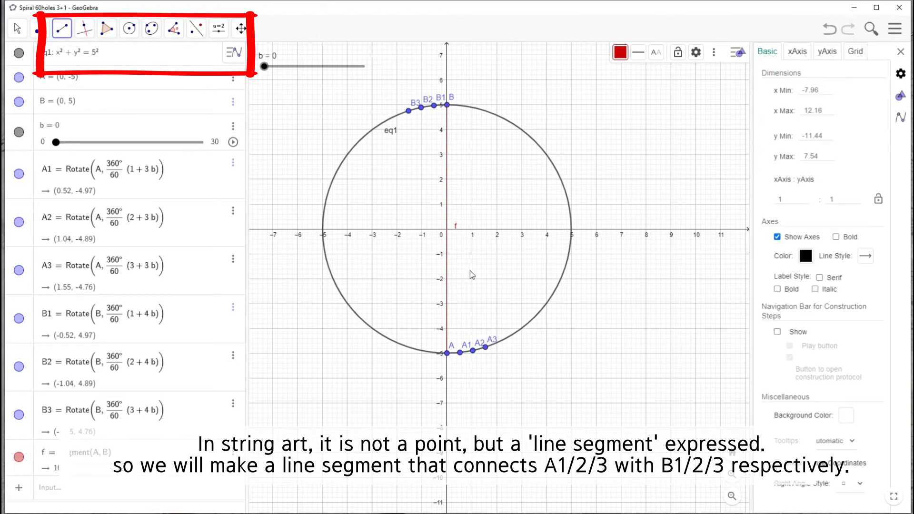
Draw three more segments joining A1 to B1, A2 to B2, and A3 to B3.
left_click(461, 354)
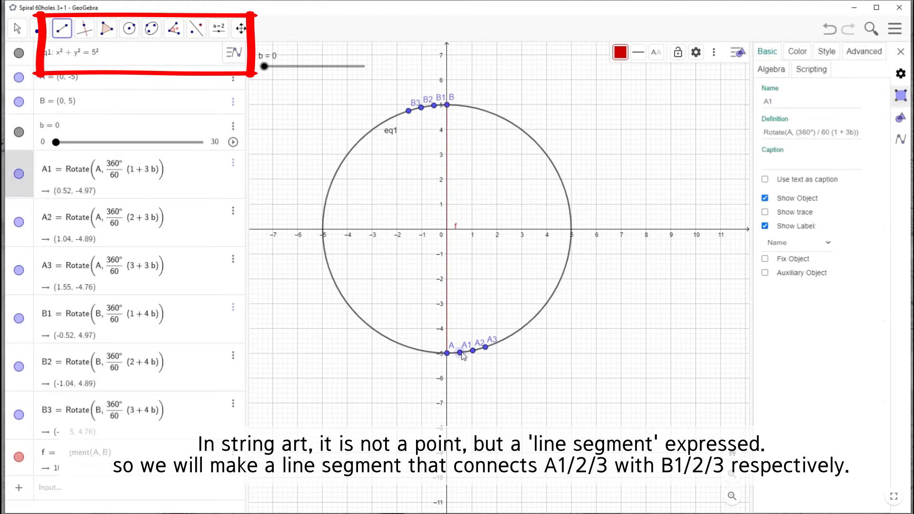
left_click(435, 109)
left_click(473, 351)
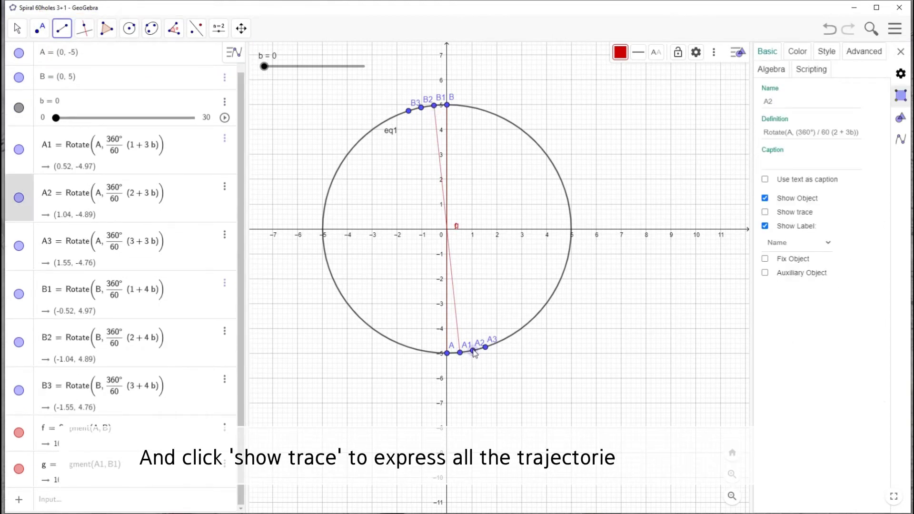
left_click(421, 107)
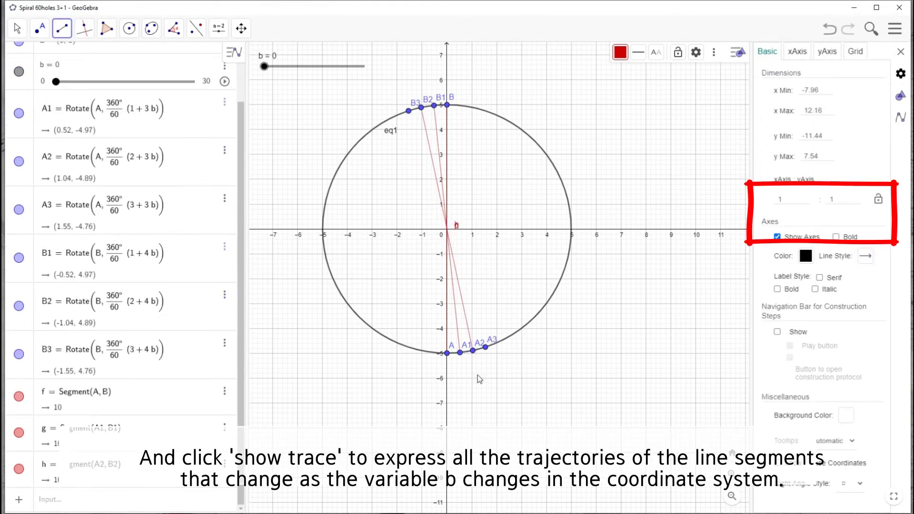
left_click(487, 348)
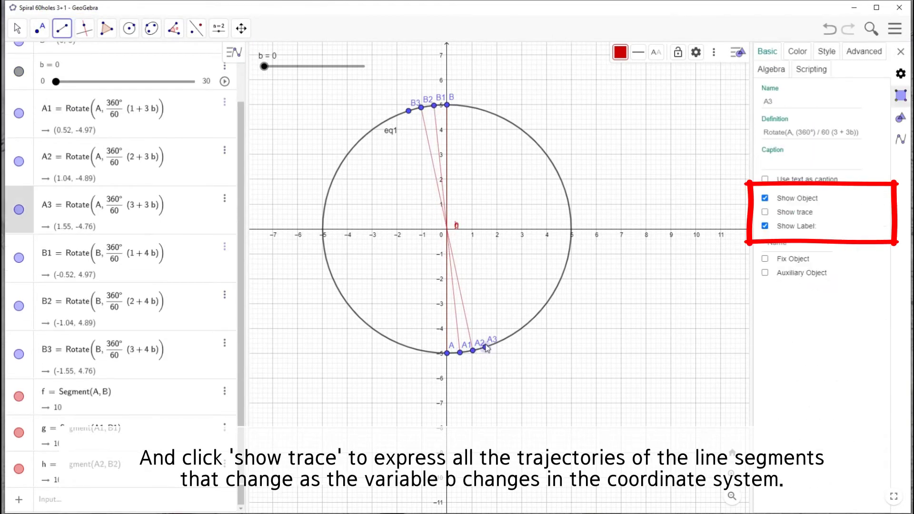
left_click(408, 112)
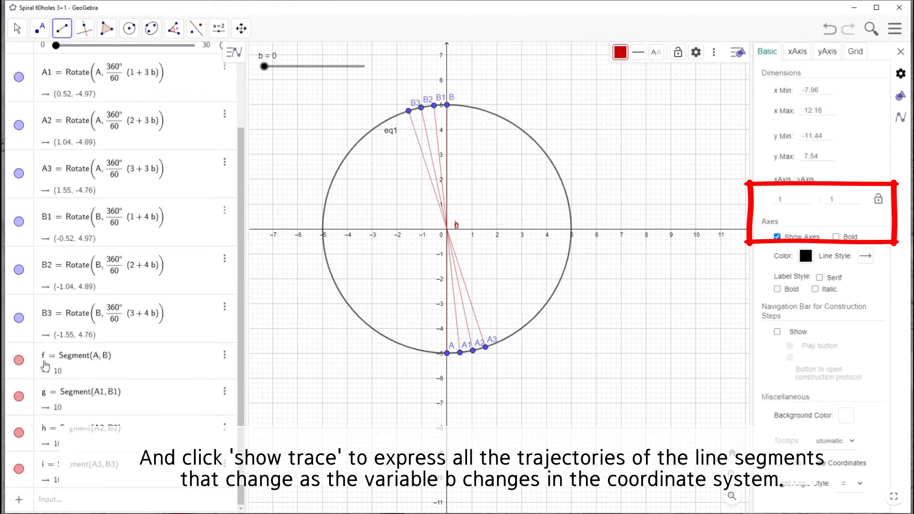
Turn on Show trace for the four segments AB, A1B1, A2B2 and A3B3.
left_click(162, 356)
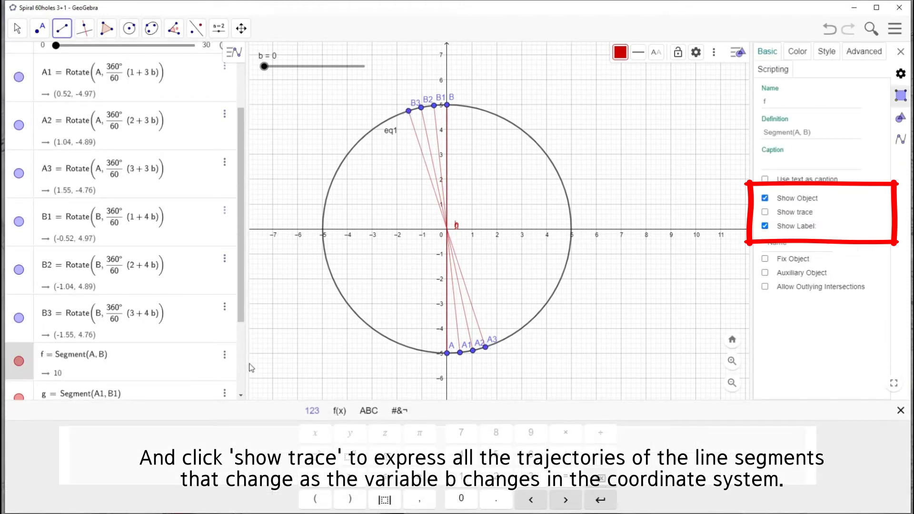
left_click(764, 213)
left_click(155, 397)
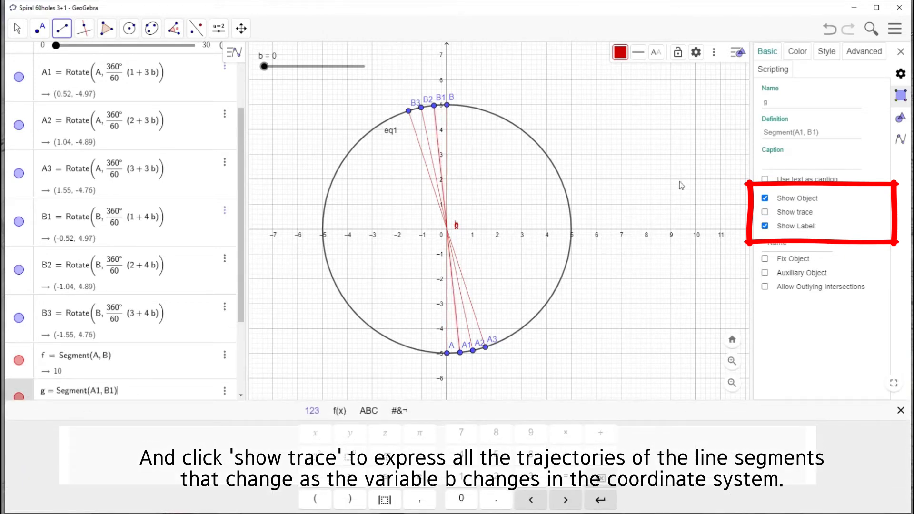
left_click(806, 218)
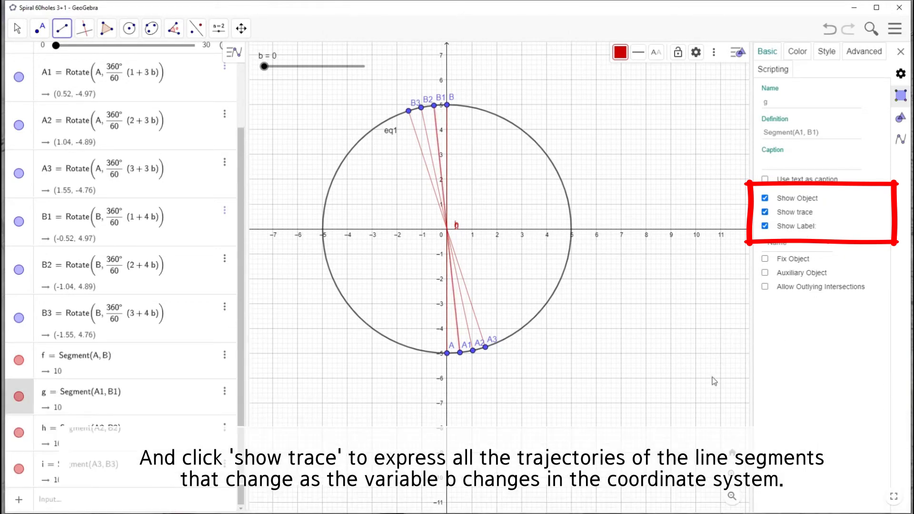
left_click(143, 432)
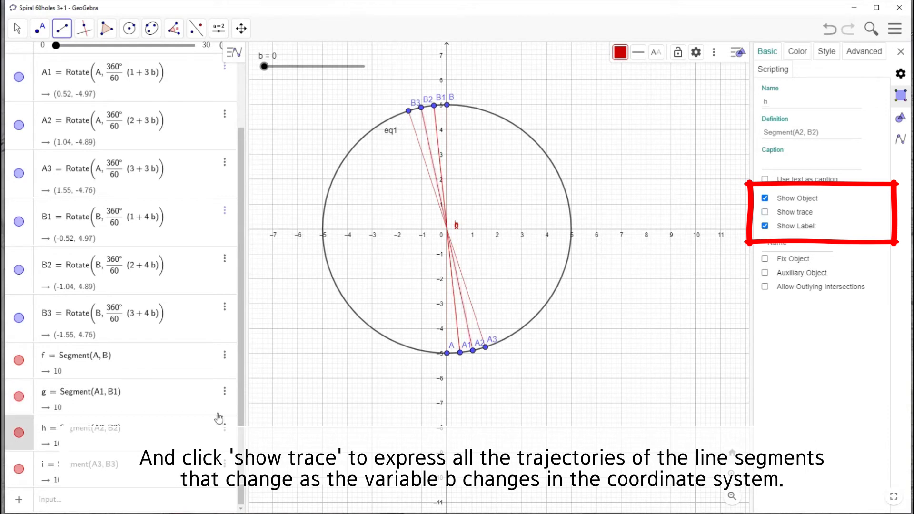
left_click(813, 214)
left_click(143, 467)
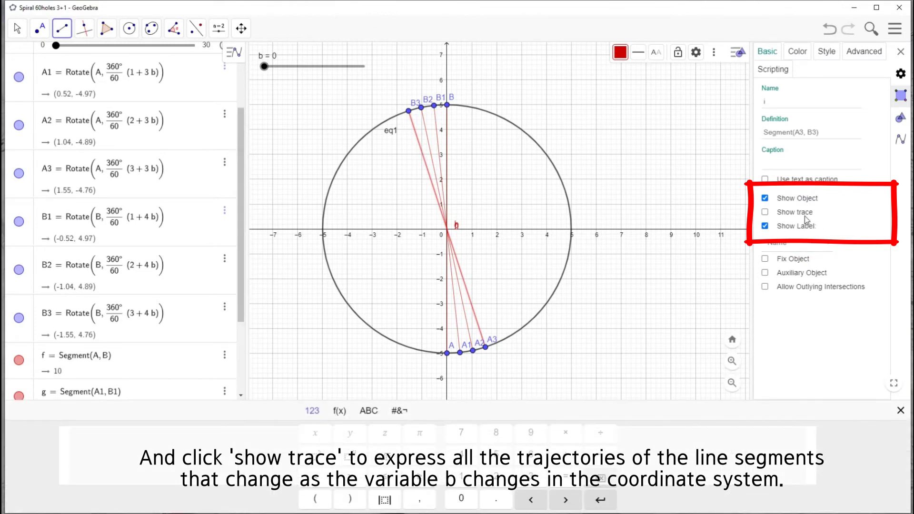
left_click(807, 217)
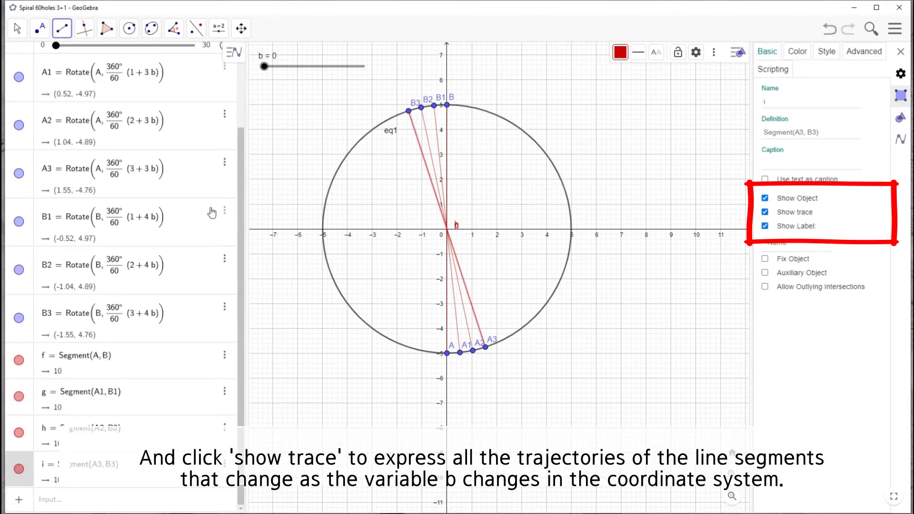
Animate slider b so the segments trace the spiral pattern, and stop it at b = 30.
scroll(219, 136, "up", 2)
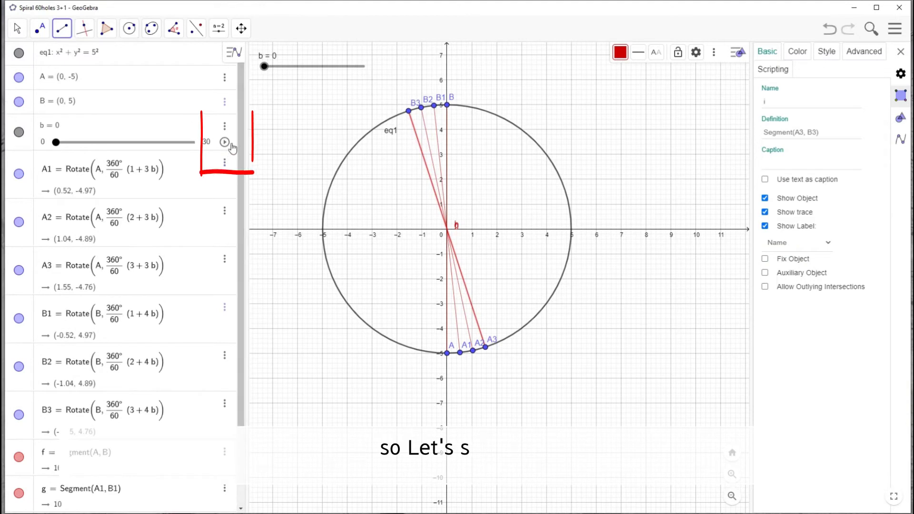
left_click(223, 141)
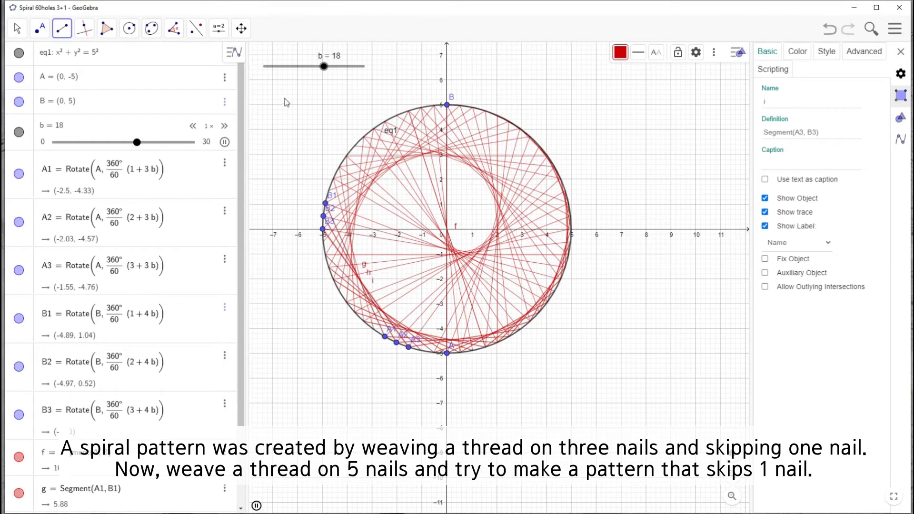
left_click(224, 142)
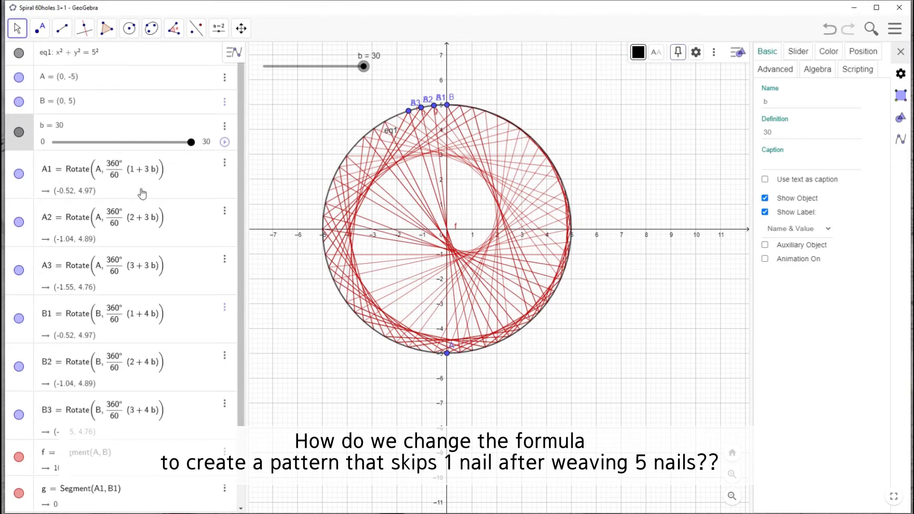
Set the rotation angle of A1 to 360°/60 (1+5b) and that of A2 to 360°/60 (2+5b).
left_click(151, 174)
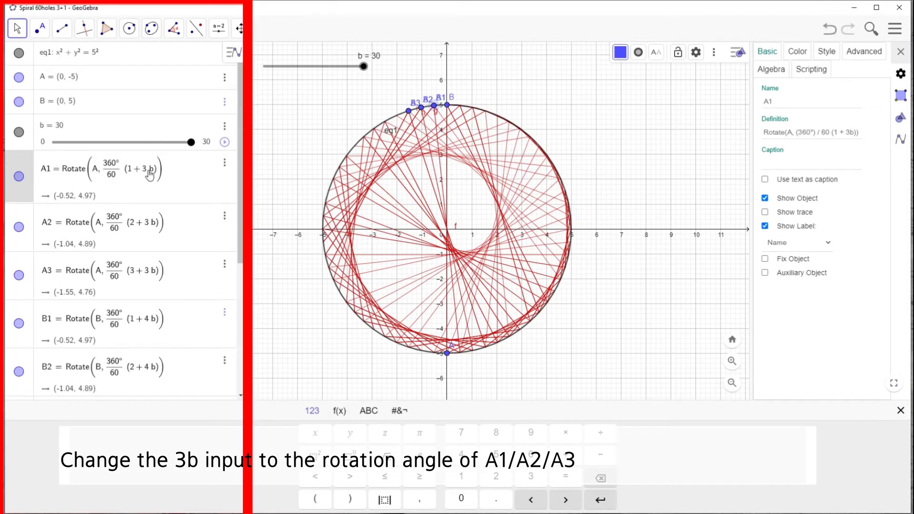
key("Escape")
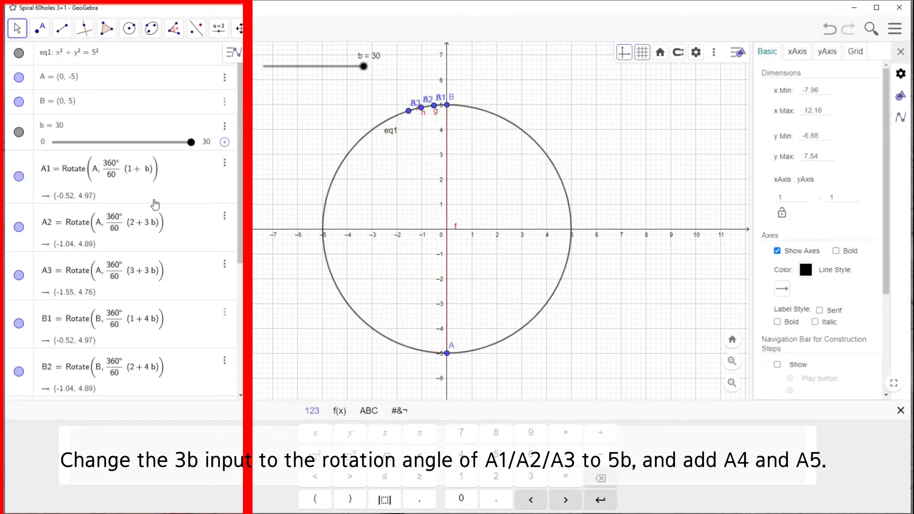
scroll(155, 205, "down", 5)
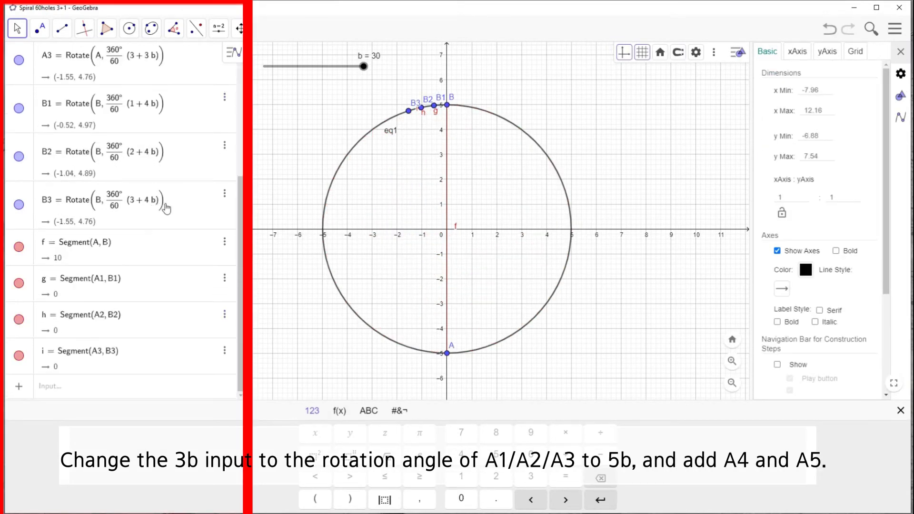
scroll(156, 205, "up", 4)
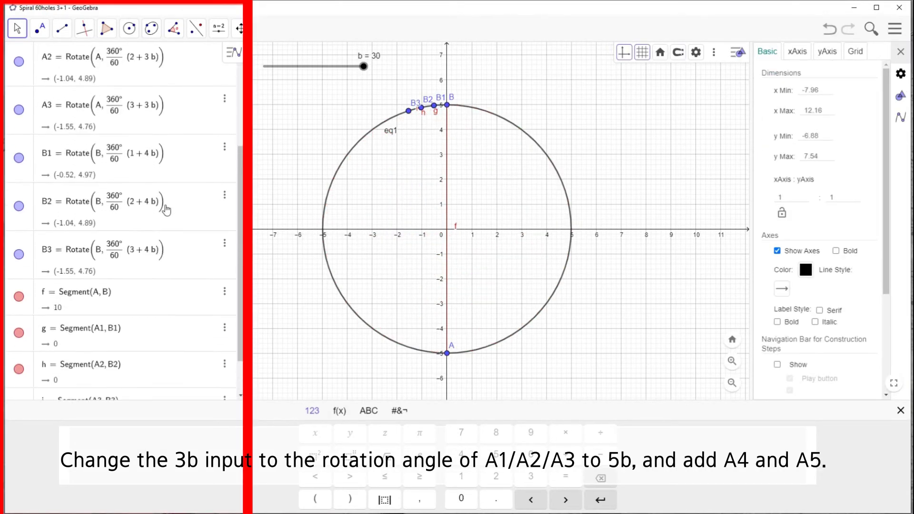
left_click(146, 214)
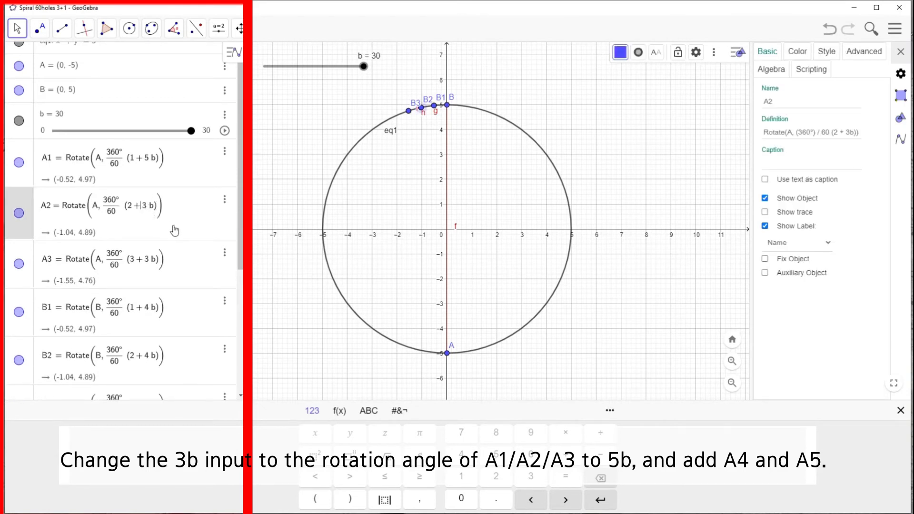
key("BackSpace")
type("5")
key("Return")
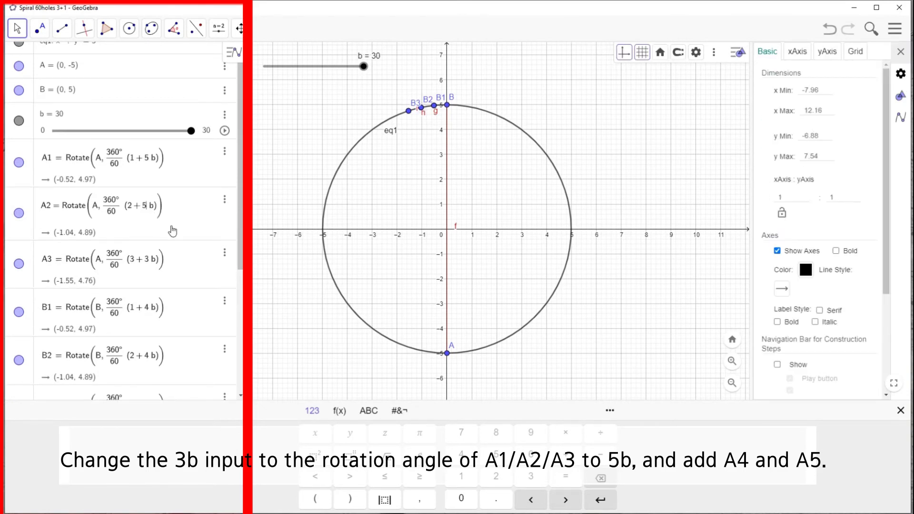
Set the rotation angle of A3 to 360°/60 (3+5b).
scroll(172, 231, "down", 3)
scroll(159, 206, "up", 2)
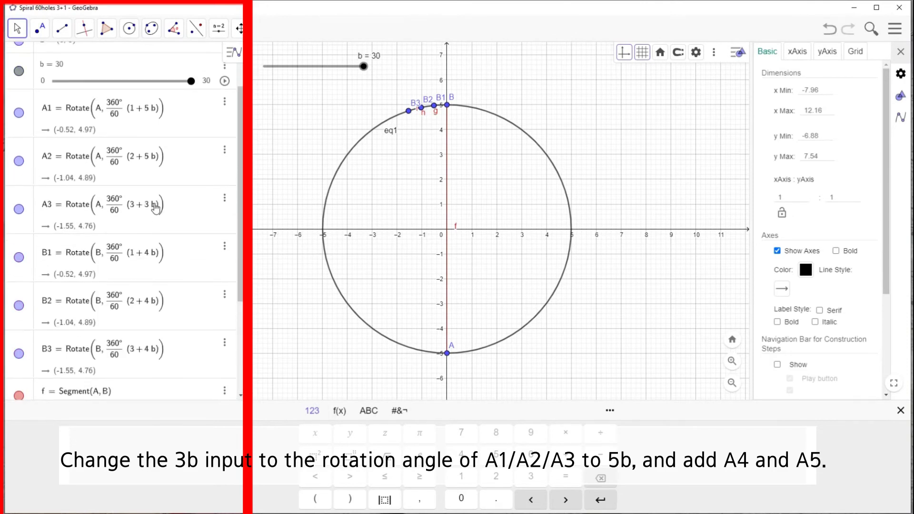
left_click(155, 208)
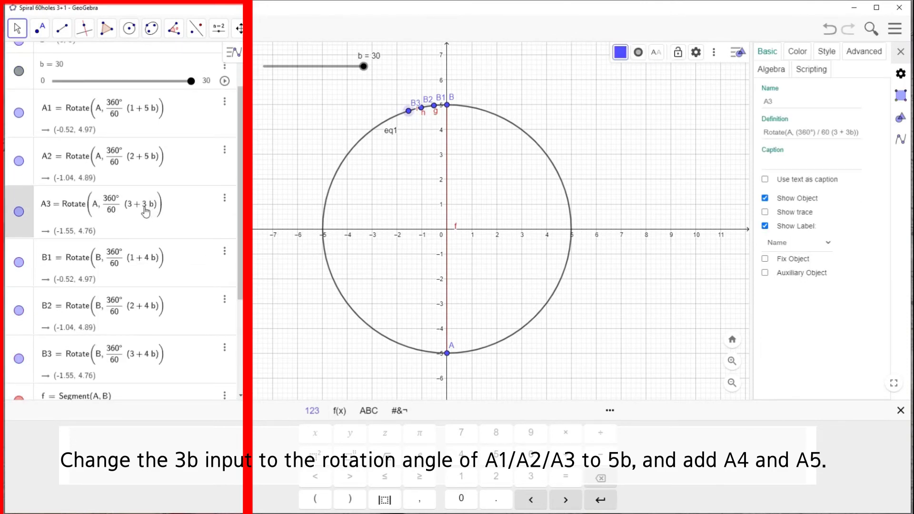
key("BackSpace")
type("5")
key("Return")
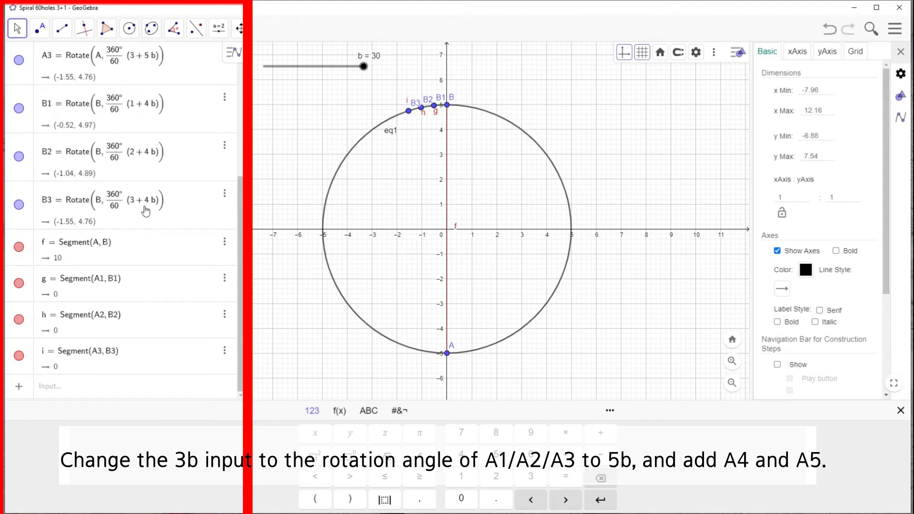
Enter a new point A4 as Rotate(A, 360°/60 (1+4b)) in the algebra input.
scroll(145, 212, "up", 2)
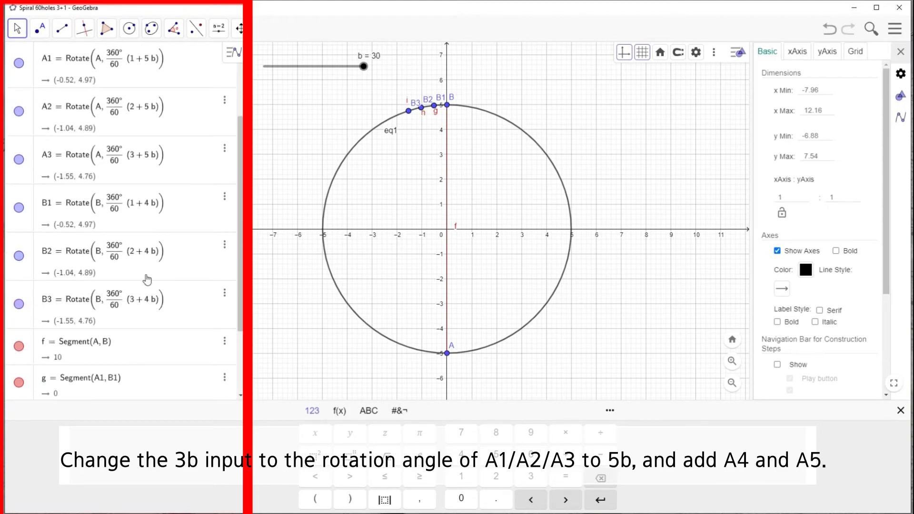
scroll(147, 279, "down", 3)
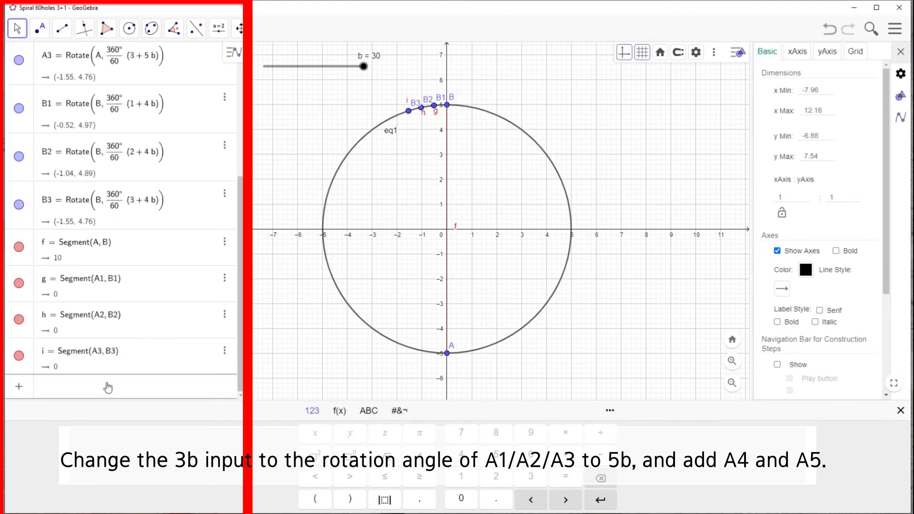
scroll(169, 95, "up", 2)
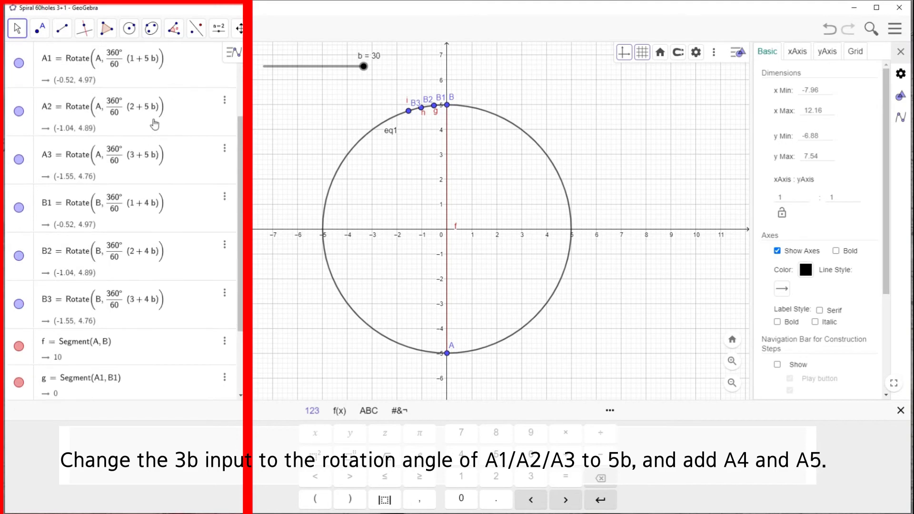
left_click(153, 126)
left_click_drag(167, 109, 103, 97)
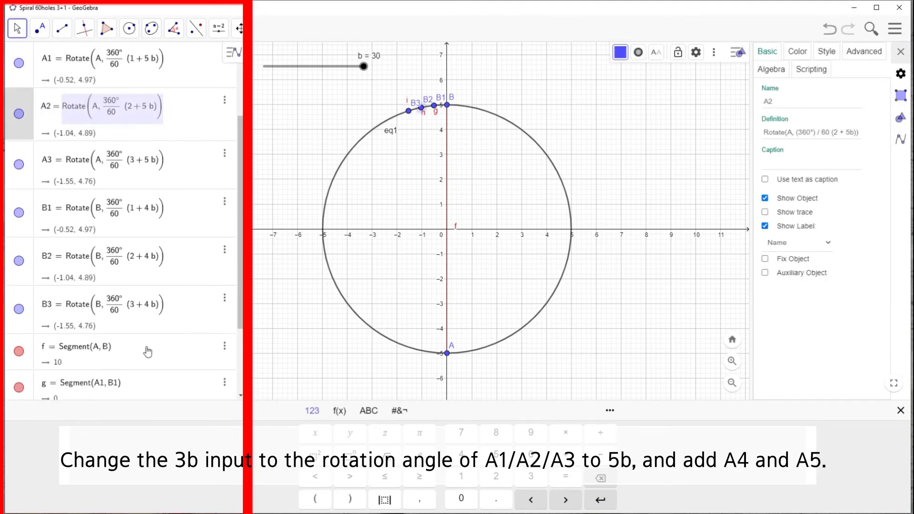
scroll(143, 357, "down", 2)
left_click(103, 389)
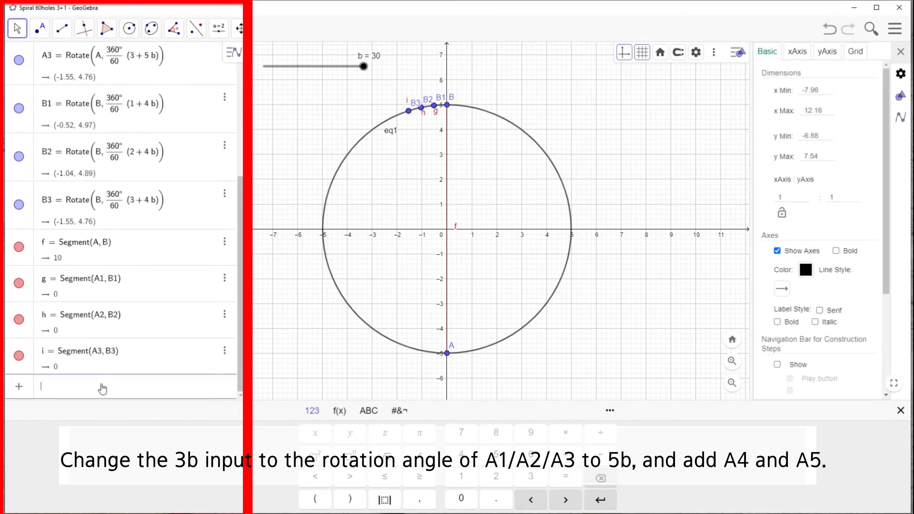
type("A4")
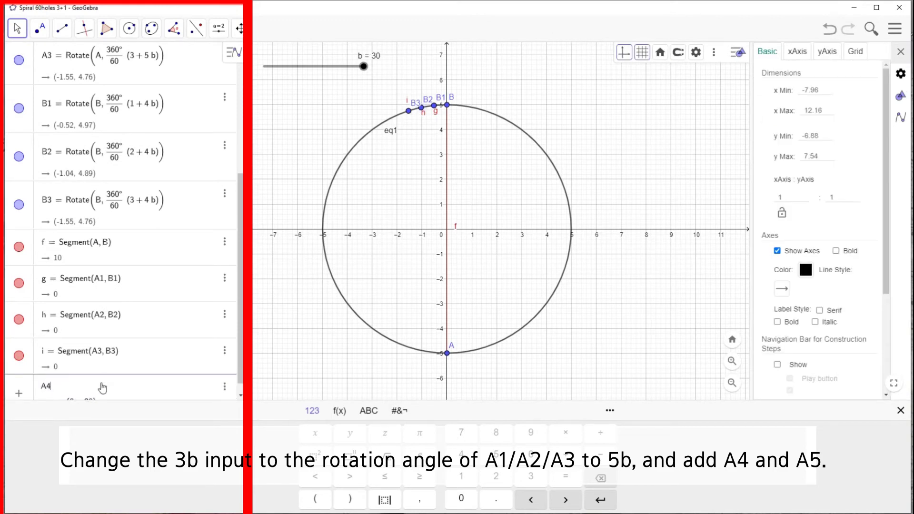
type(" =")
type("360°/60 (1+5b)")
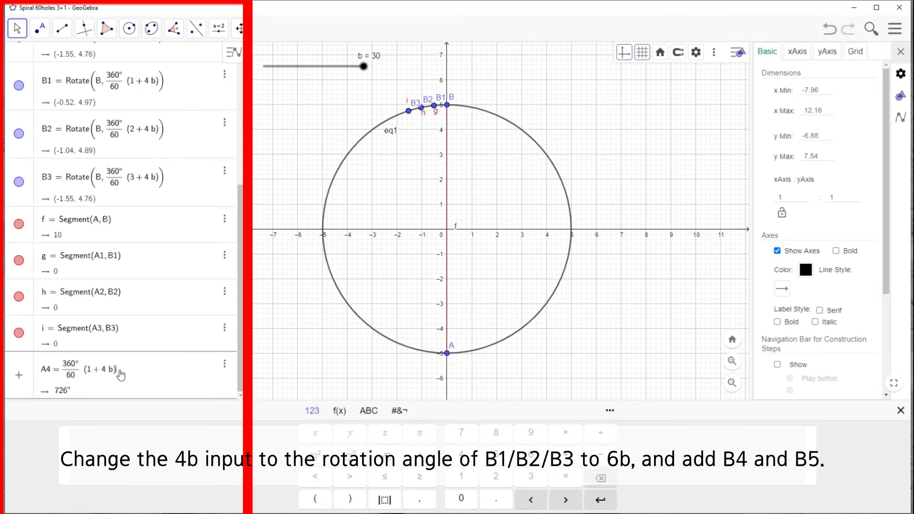
left_click(88, 385)
type("Rotate(A,")
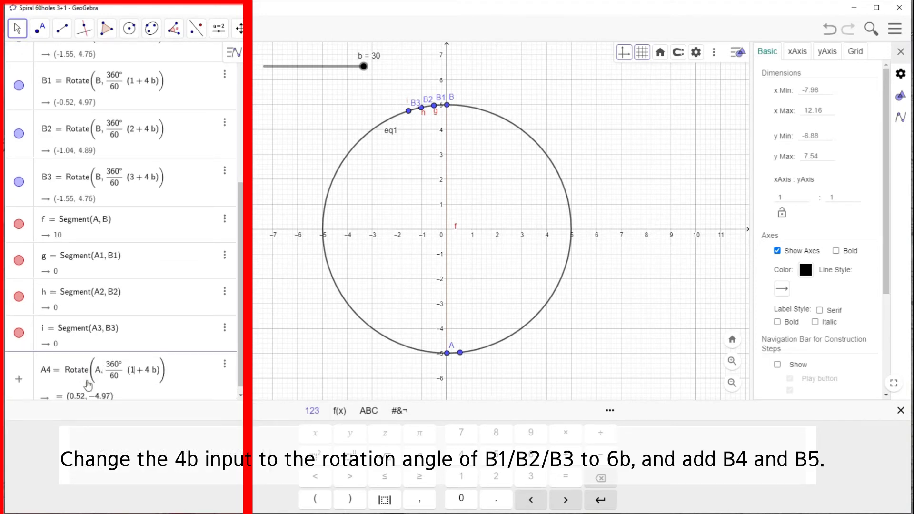
Change the rotation angle of the new point A4 to 360°/60 (4+5b) and create the point.
key("BackSpace")
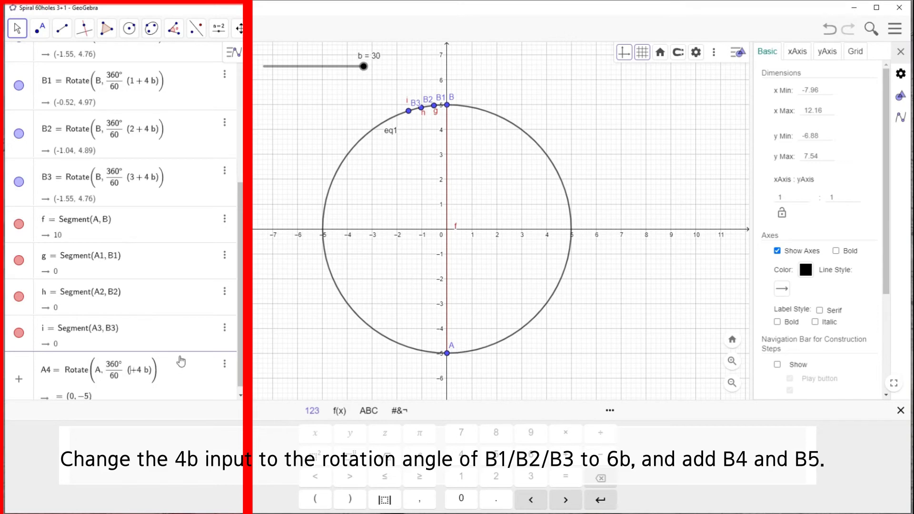
type("4")
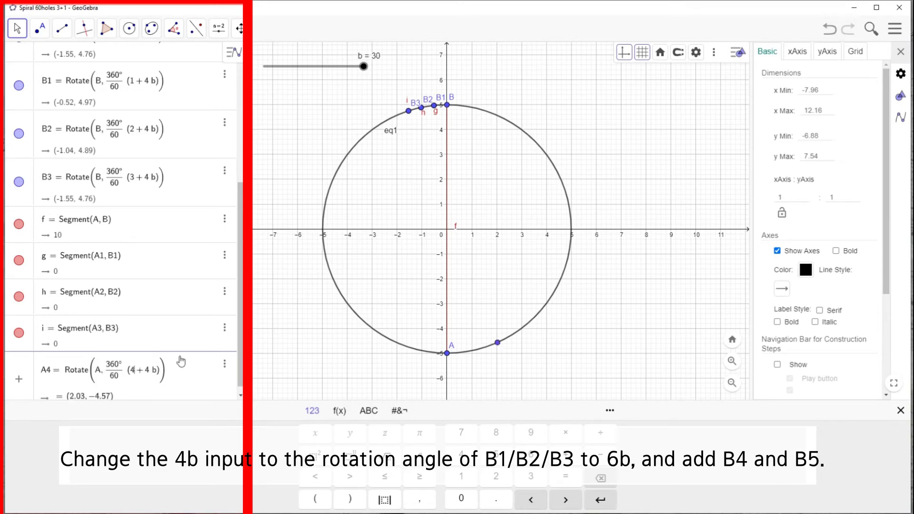
scroll(181, 361, "up", 1)
scroll(181, 361, "down", 2)
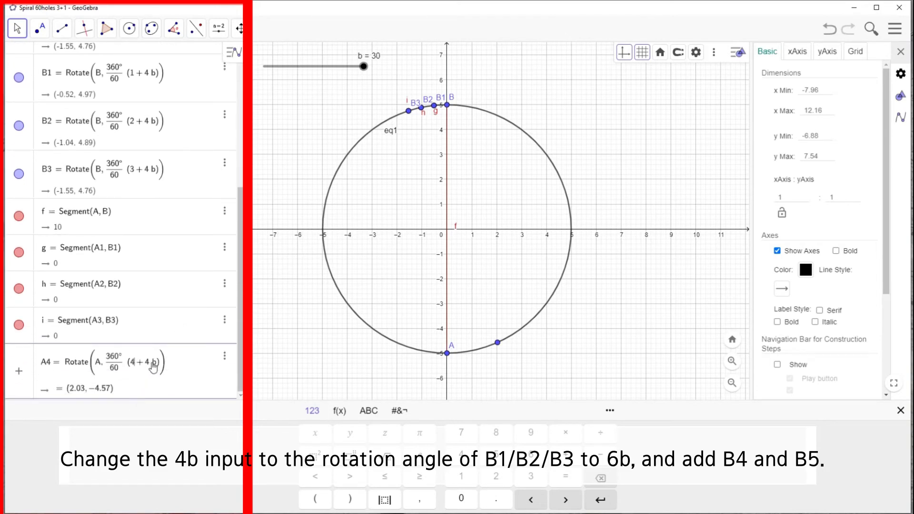
left_click(148, 363)
key("BackSpace")
type("5")
key("Return")
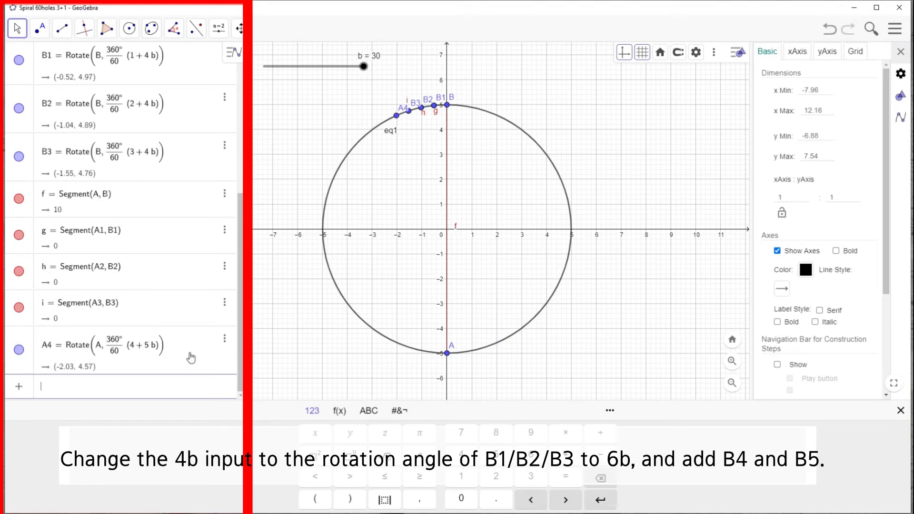
Duplicate A4's definition as point A5 with the rotation angle 360°/60 (5+5b).
left_click(226, 339)
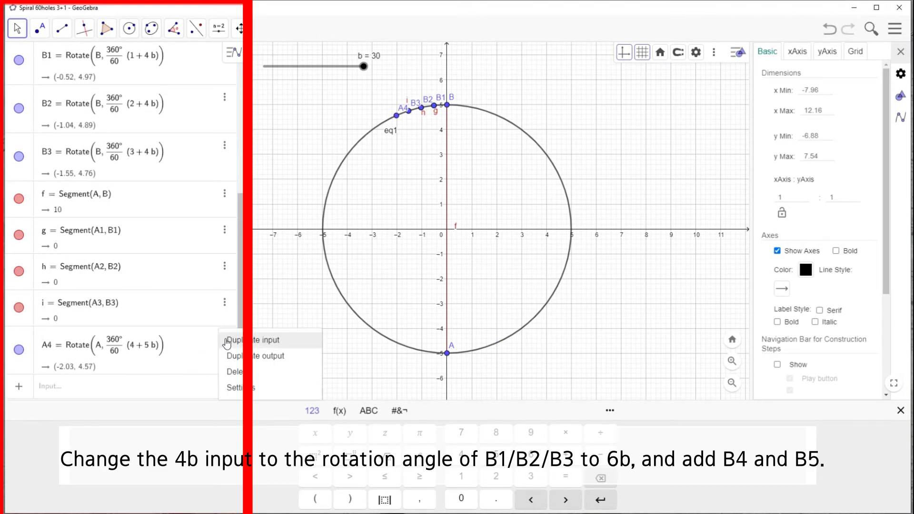
left_click(265, 340)
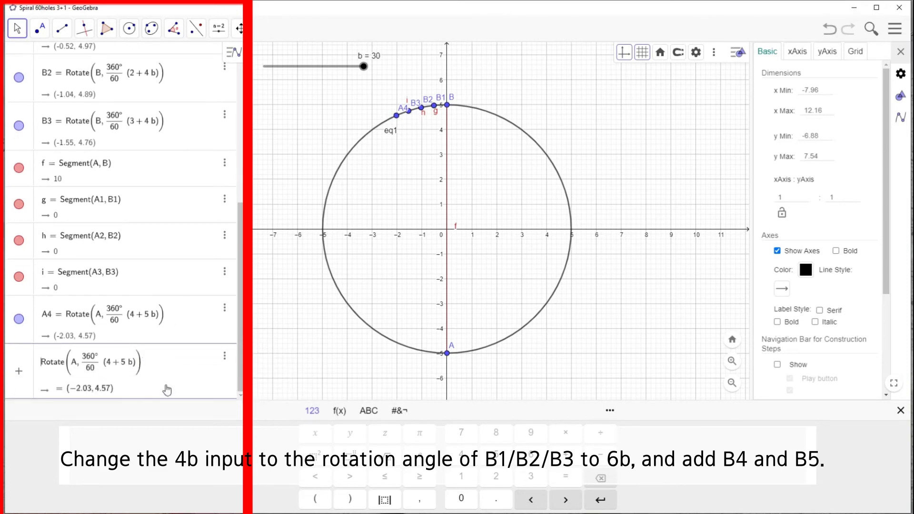
type("A5=")
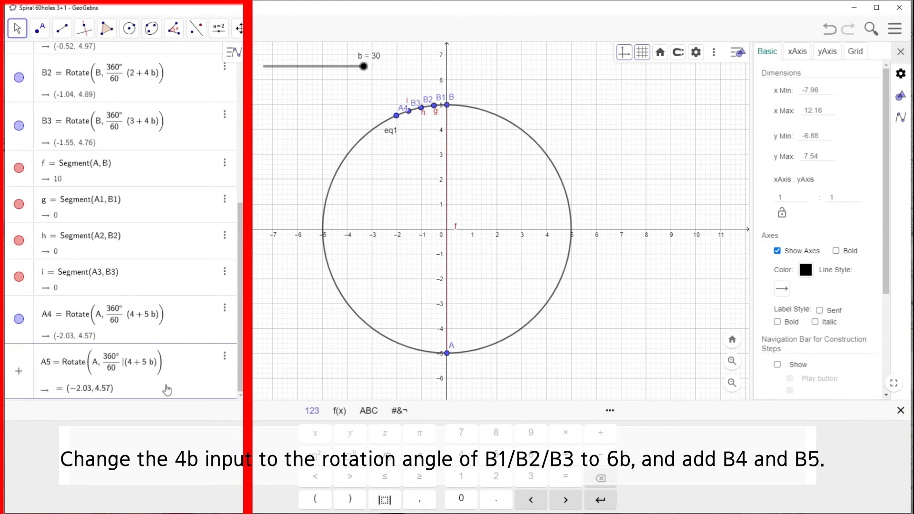
key("BackSpace")
type("5")
key("Return")
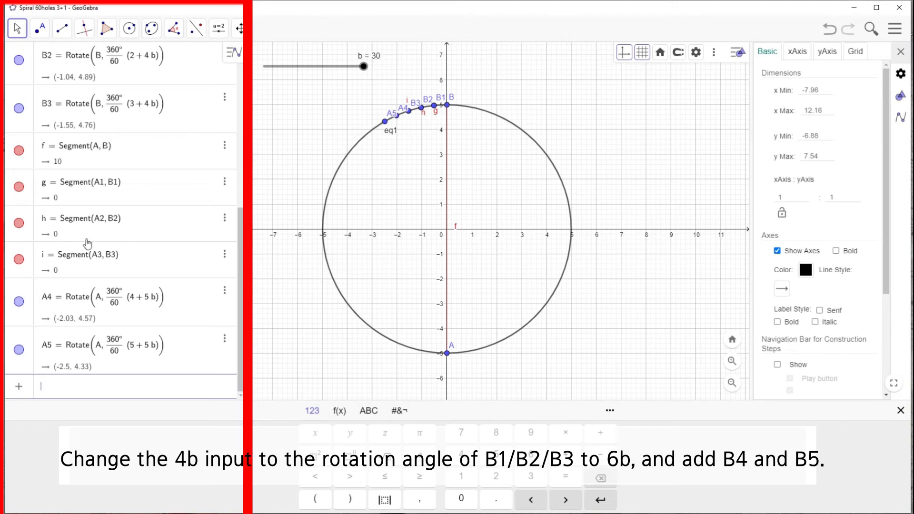
Set slider b to 0 and duplicate B3's definition as point B4 with the rotation angle 360°/60 (4+4b).
left_click_drag(363, 66, 266, 71)
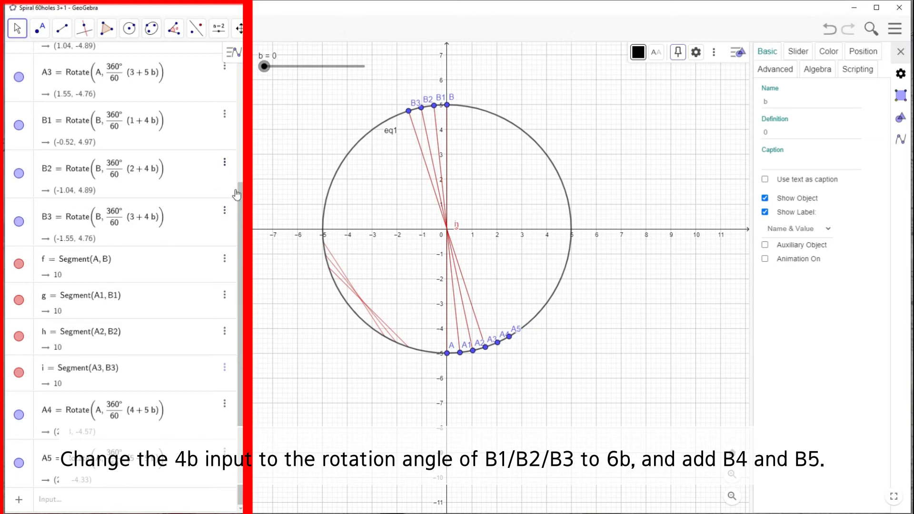
left_click(223, 214)
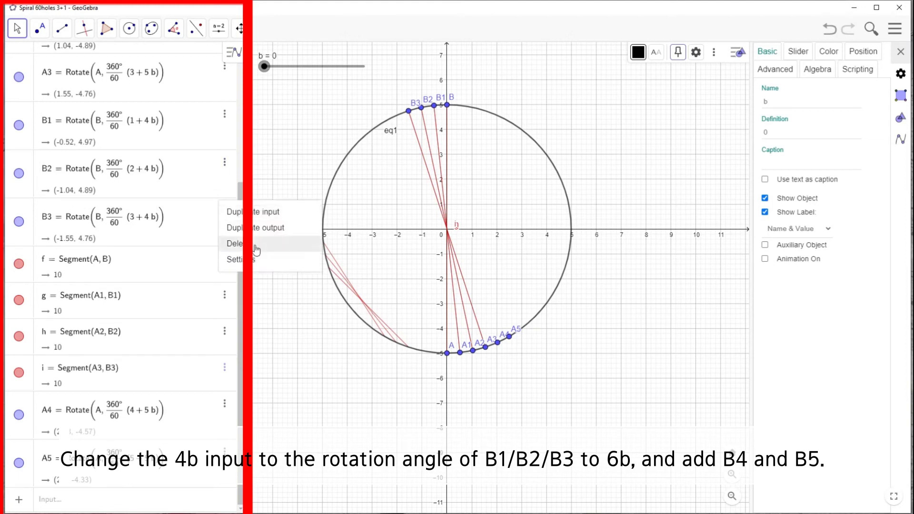
left_click(260, 212)
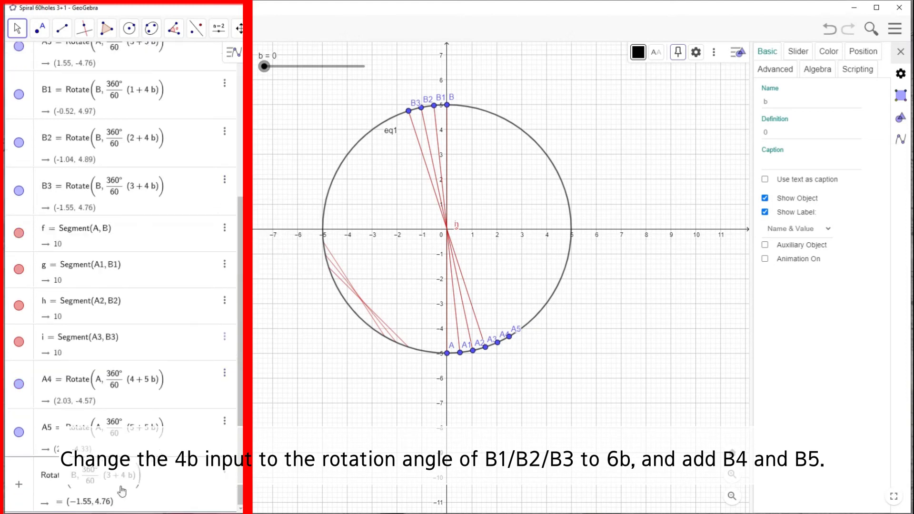
left_click(41, 477)
type("B4 ")
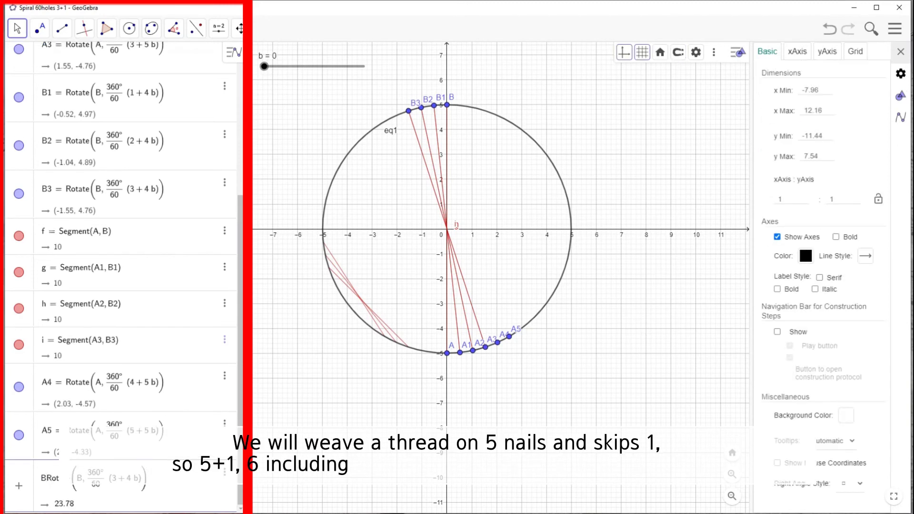
type("=")
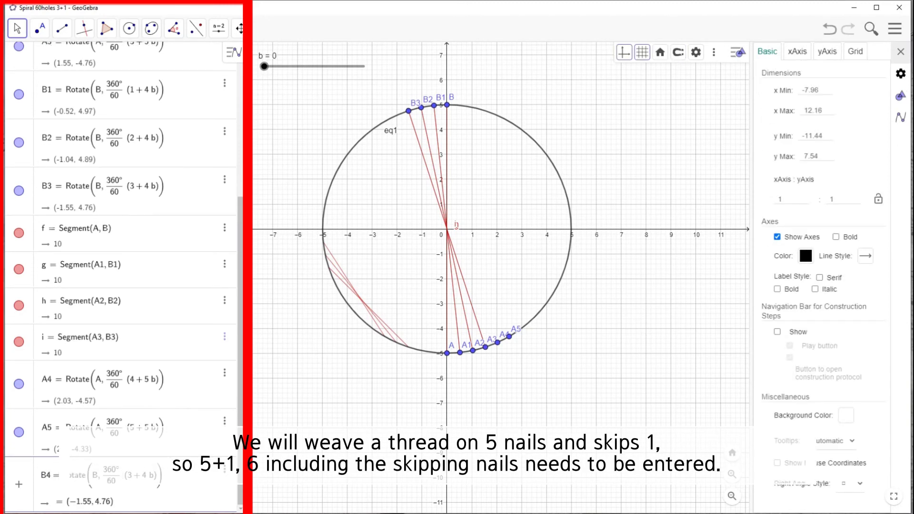
key("BackSpace")
type("4")
key("Return")
Duplicate B4's definition as point B5 with the rotation angle 360°/60 (5+4b).
left_click(226, 453)
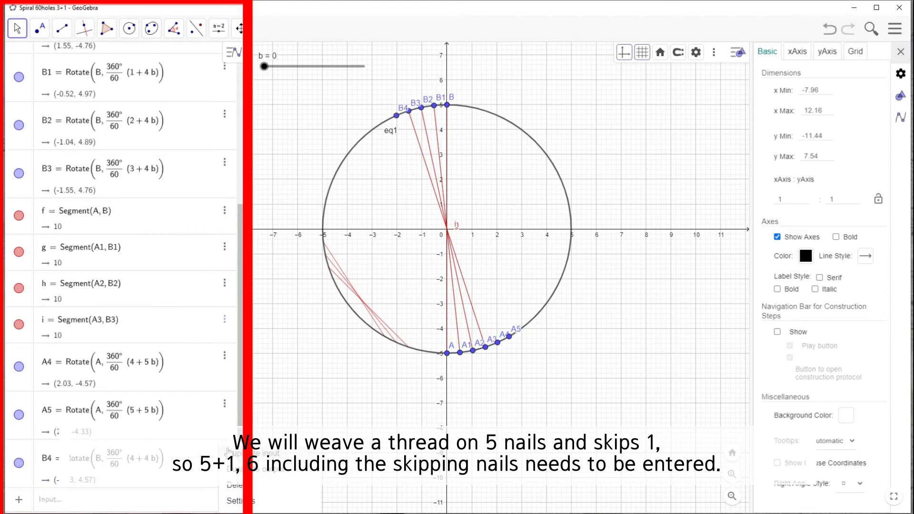
left_click(268, 453)
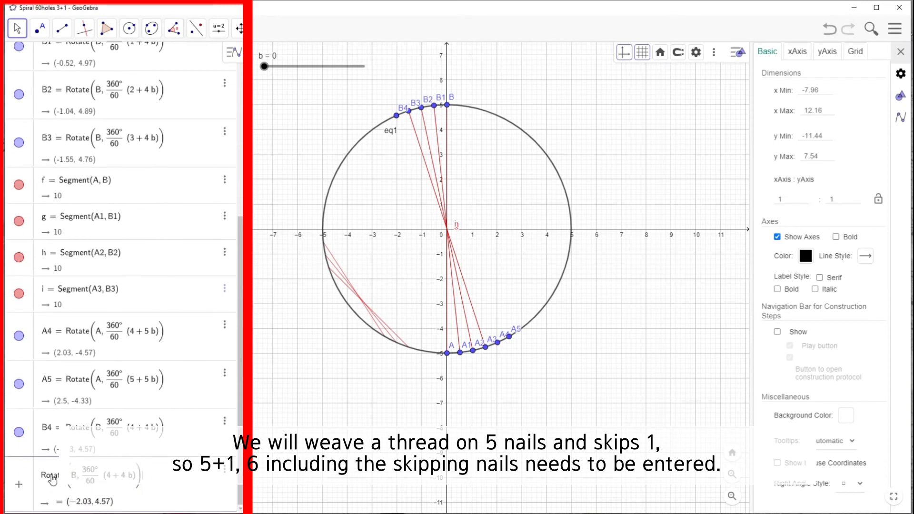
type("B5=")
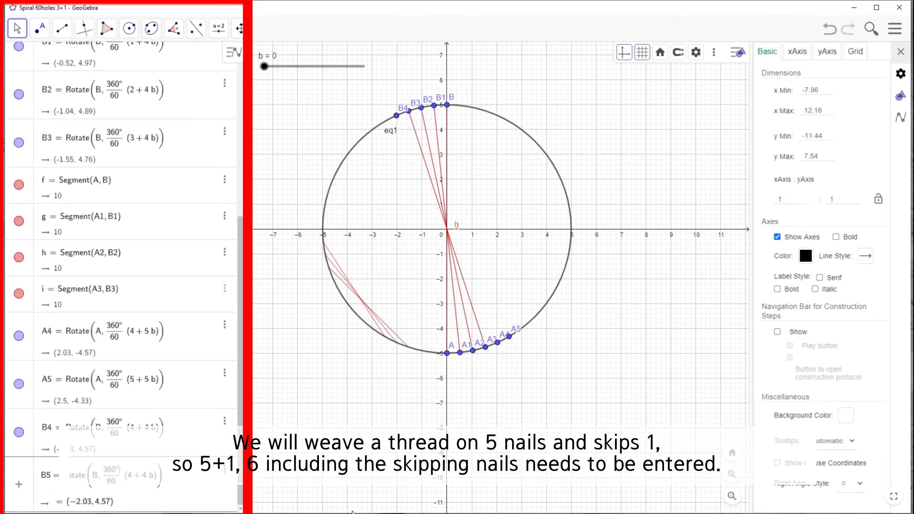
key("BackSpace")
type("5")
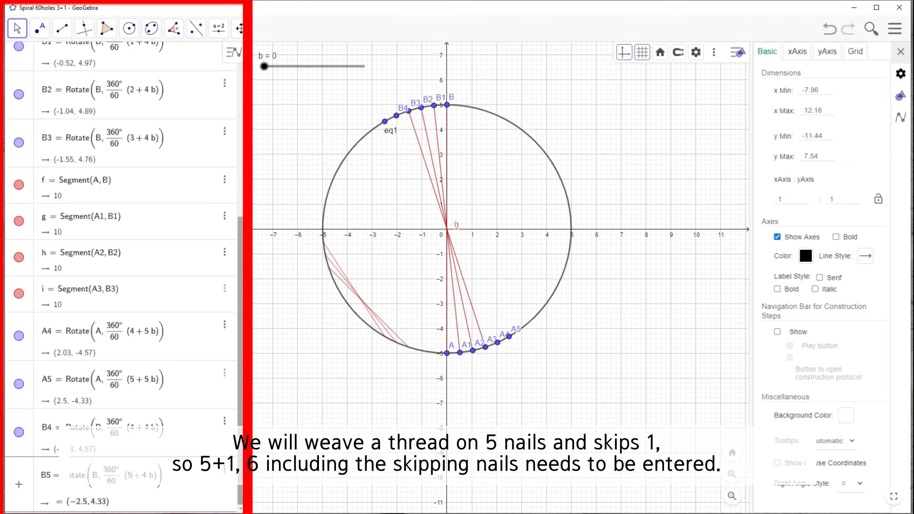
Set the rotation angle of B1 to 360°/60 (1+6b).
scroll(154, 188, "up", 2)
left_click(151, 97)
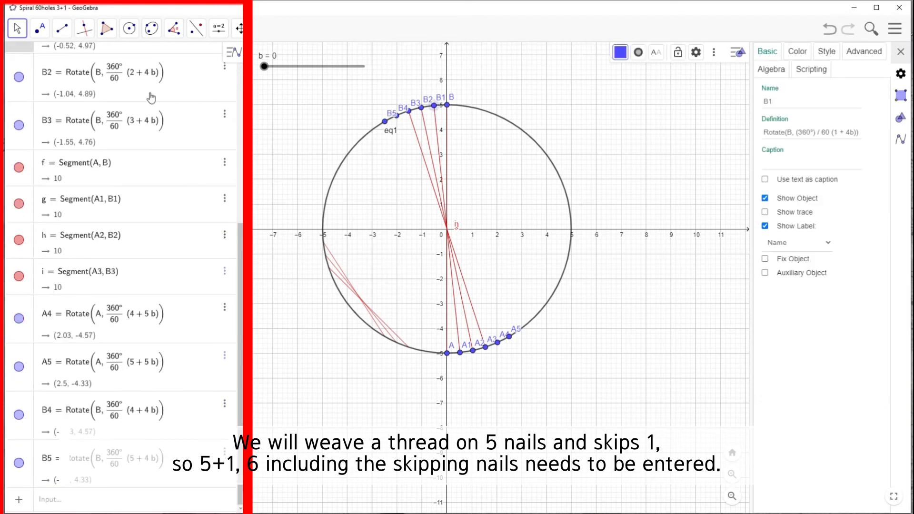
scroll(152, 97, "up", 3)
left_click(150, 176)
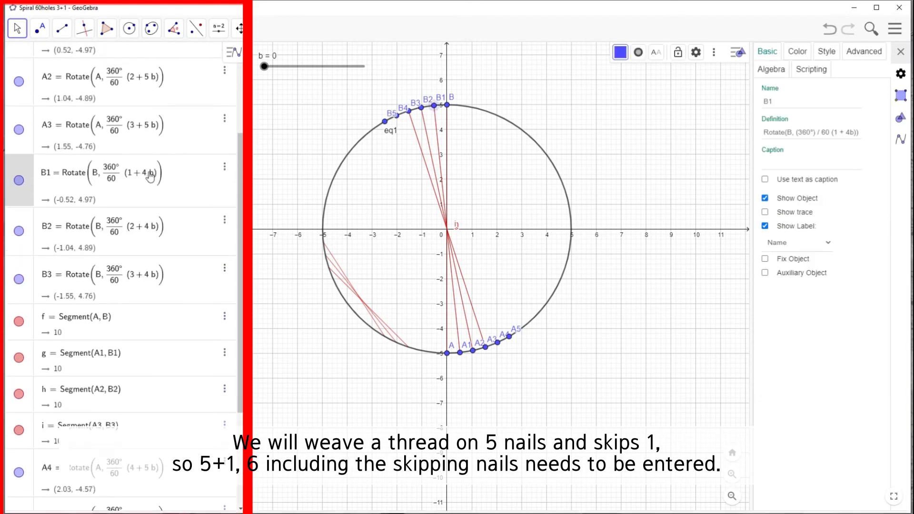
key("BackSpace")
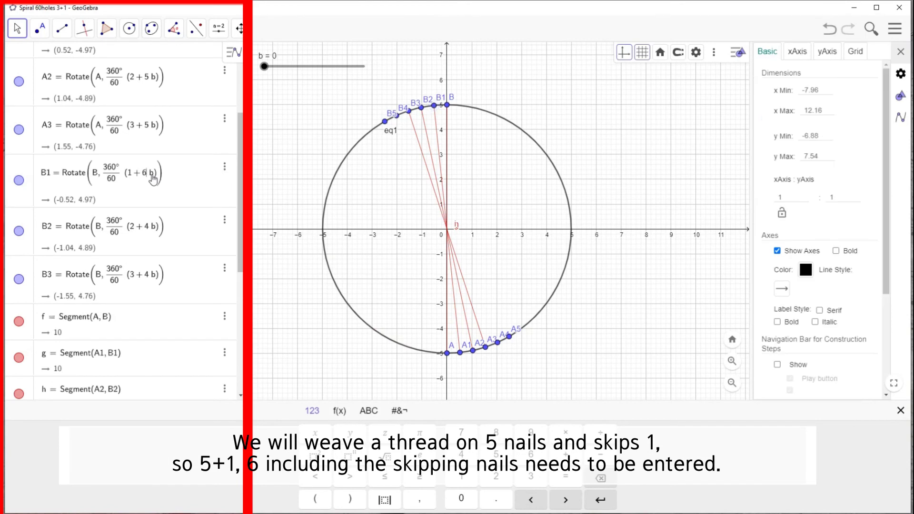
Set the rotation angle of B2 to 360°/60 (2+6b).
scroll(154, 179, "down", 5)
scroll(153, 179, "up", 6)
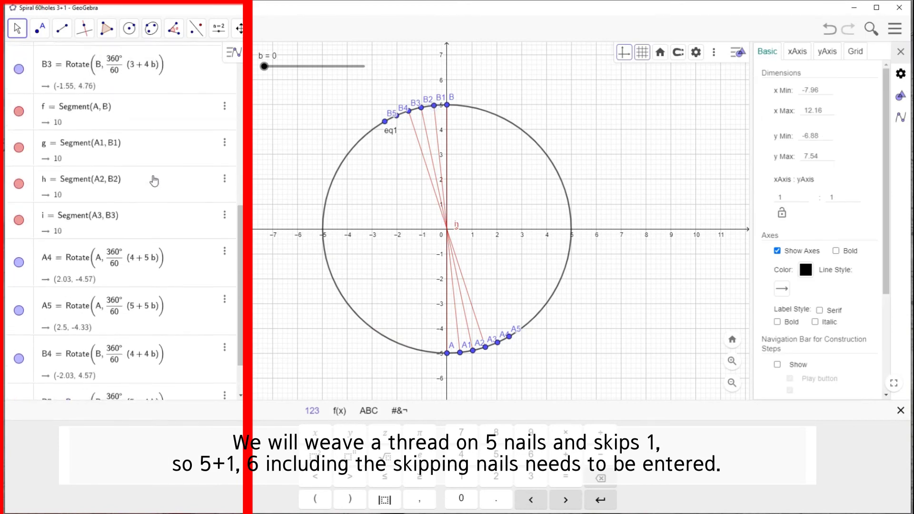
left_click(150, 268)
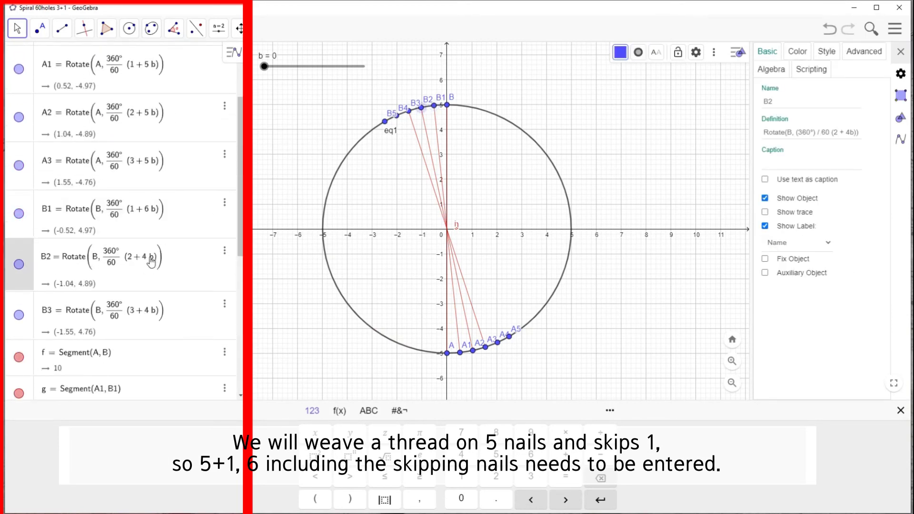
double_click(144, 257)
type("6")
key("Return")
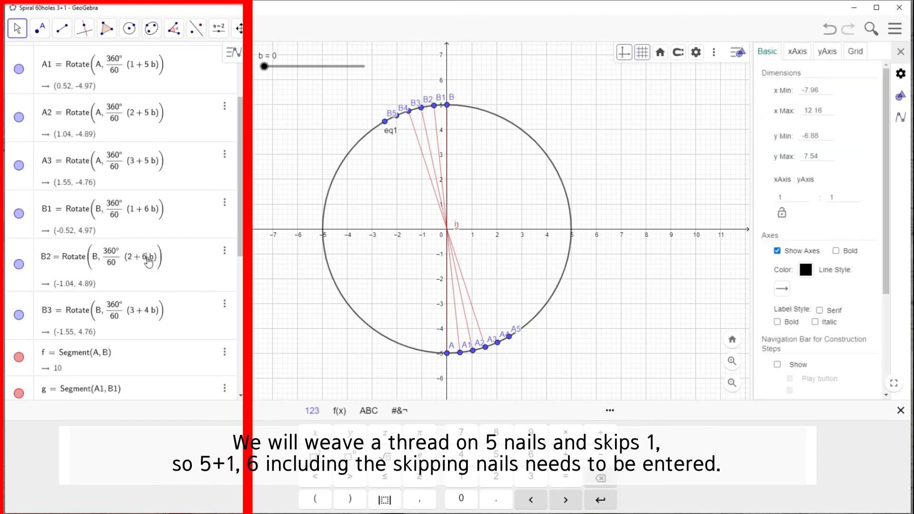
Set the rotation angle of B3 to 360°/60 (3+6b).
left_click(149, 316)
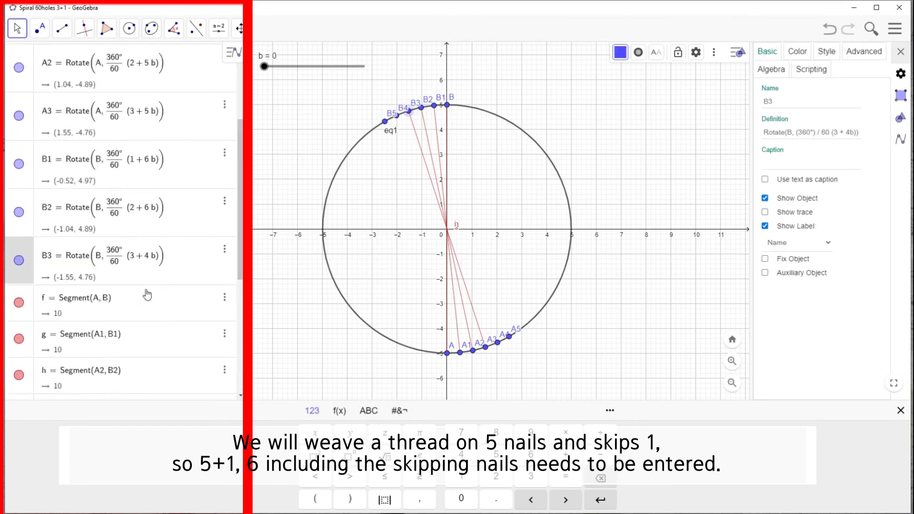
double_click(153, 257)
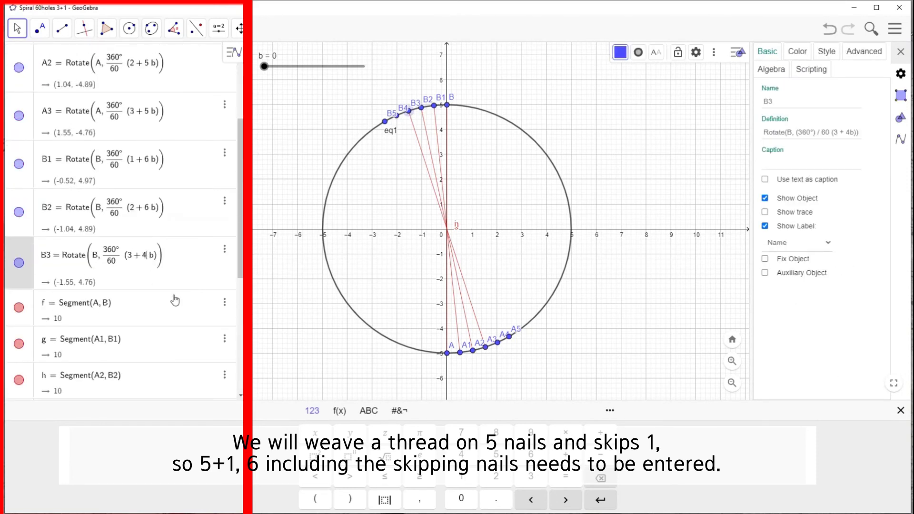
key("BackSpace")
type("6")
key("Return")
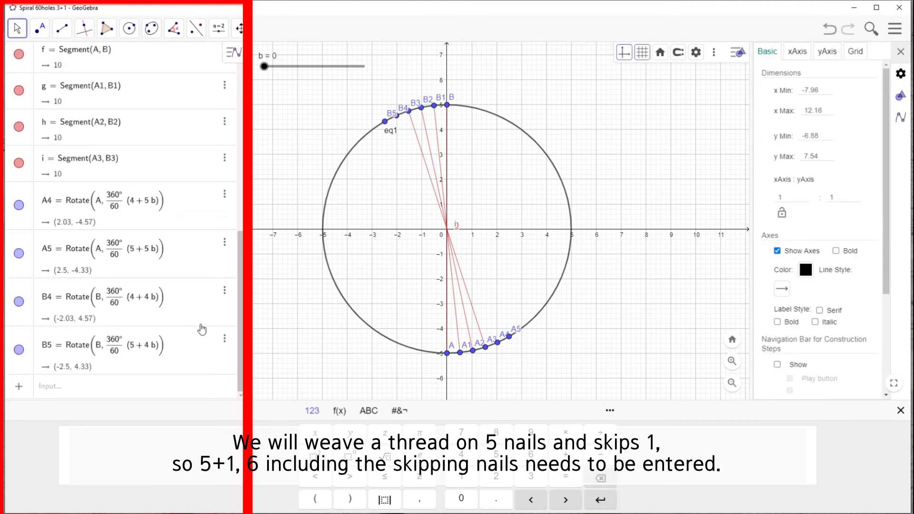
left_click(149, 205)
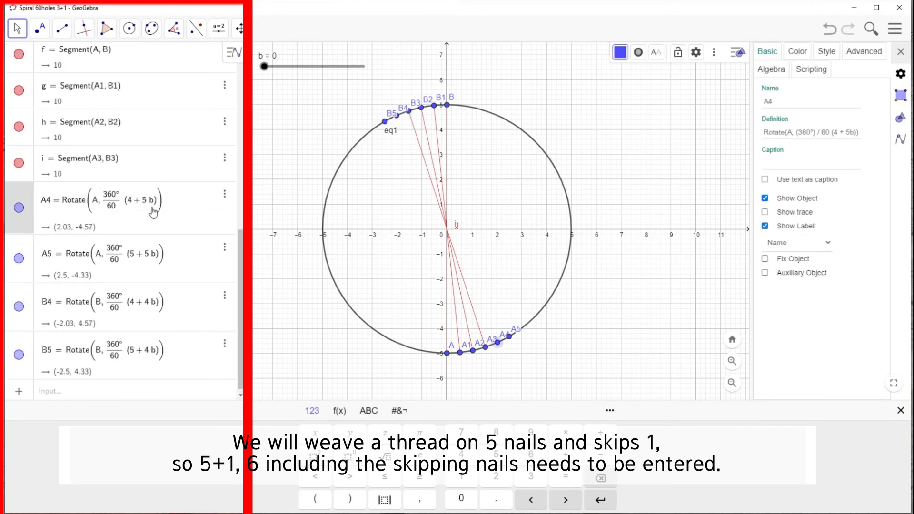
key("BackSpace")
type("6")
key("Return")
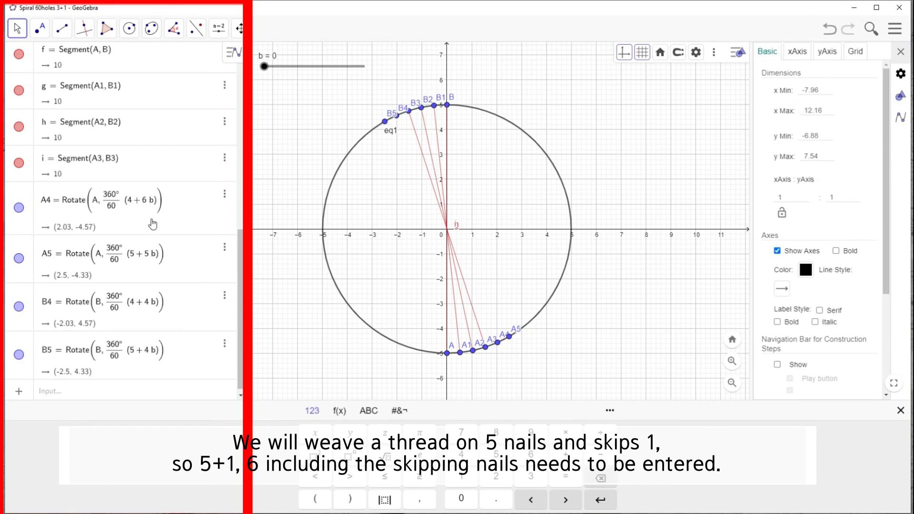
key("ctrl+z")
Set the rotation angle of B4 to 360°/60 (4+6b).
left_click(152, 307)
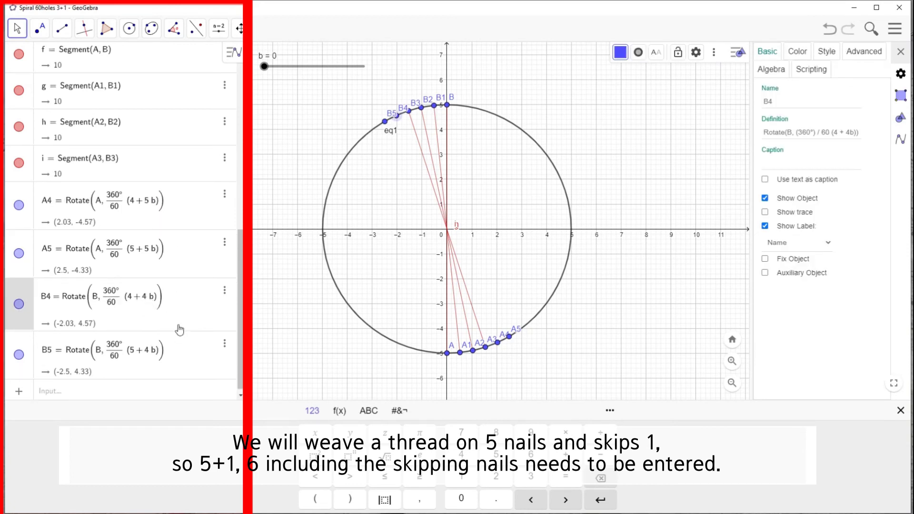
key("BackSpace")
type("6")
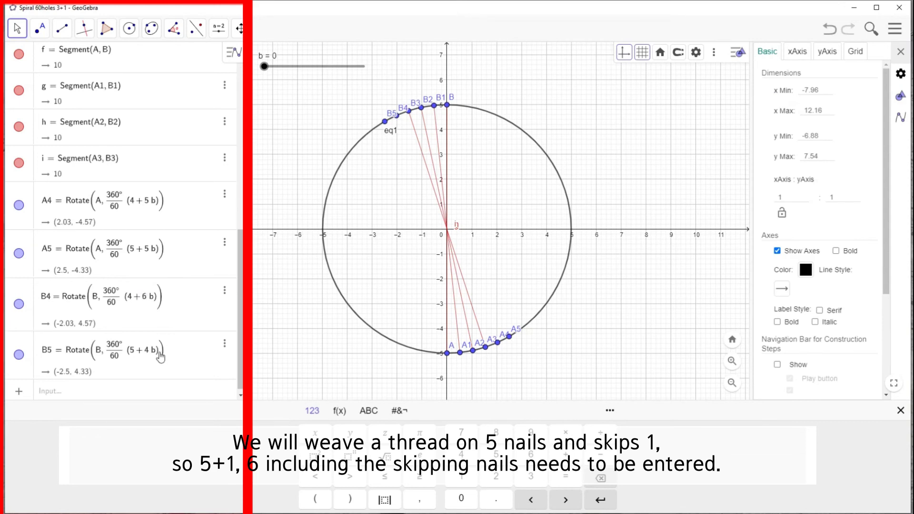
Set the rotation angle of B5 to 360°/60 (5+6b).
left_click(149, 356)
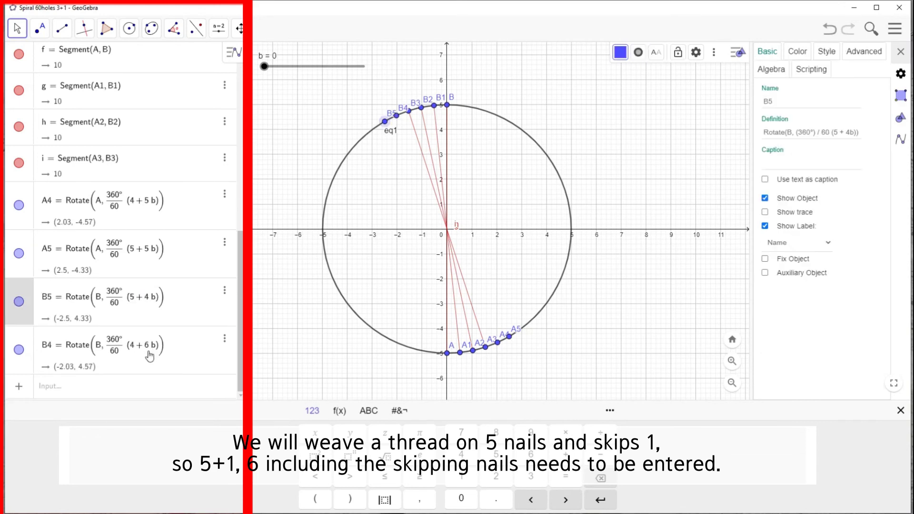
left_click(150, 305)
key("BackSpace")
type("6")
key("Return")
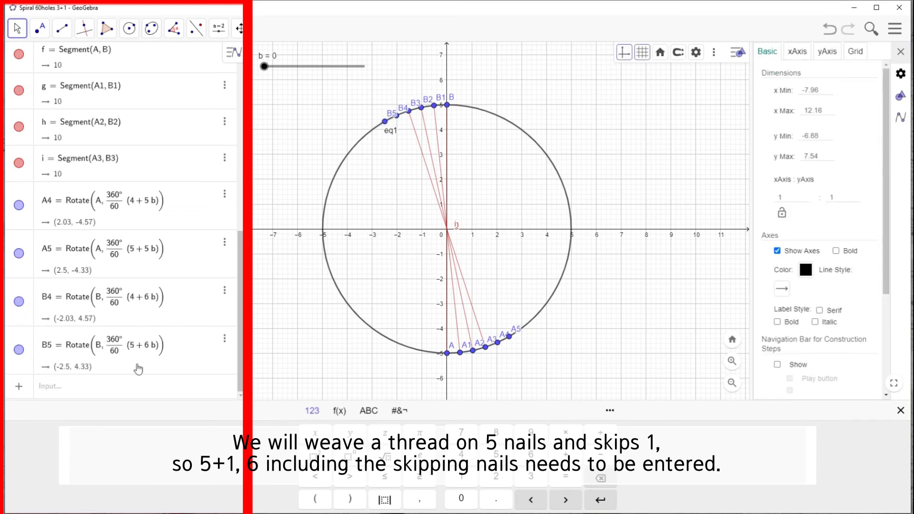
Draw two segments with the Segment tool, one from A4 to B4 and one from A5 to B5.
left_click(67, 32)
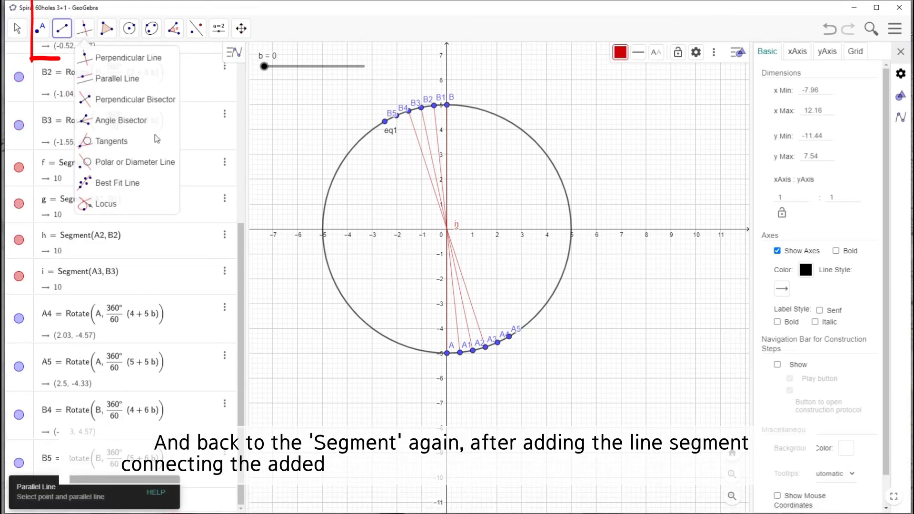
left_click(62, 28)
left_click(81, 79)
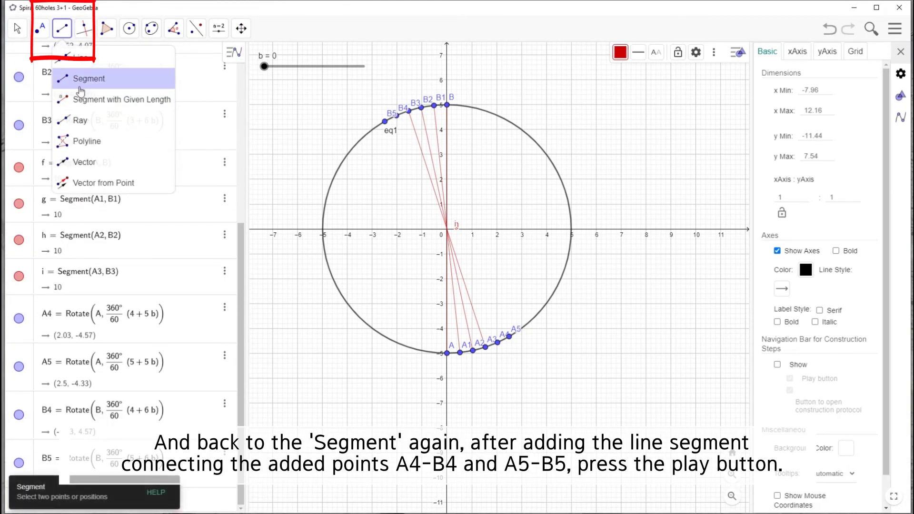
left_click(80, 89)
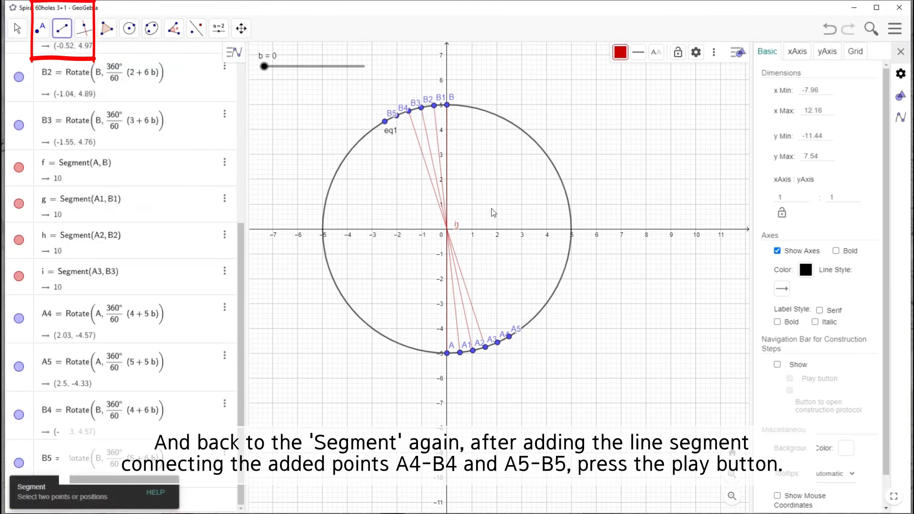
left_click(498, 344)
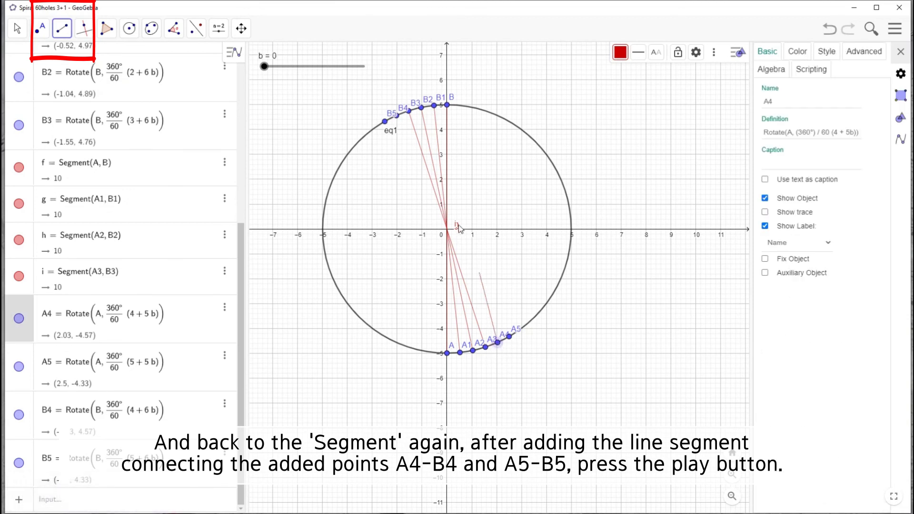
left_click(400, 122)
left_click(509, 336)
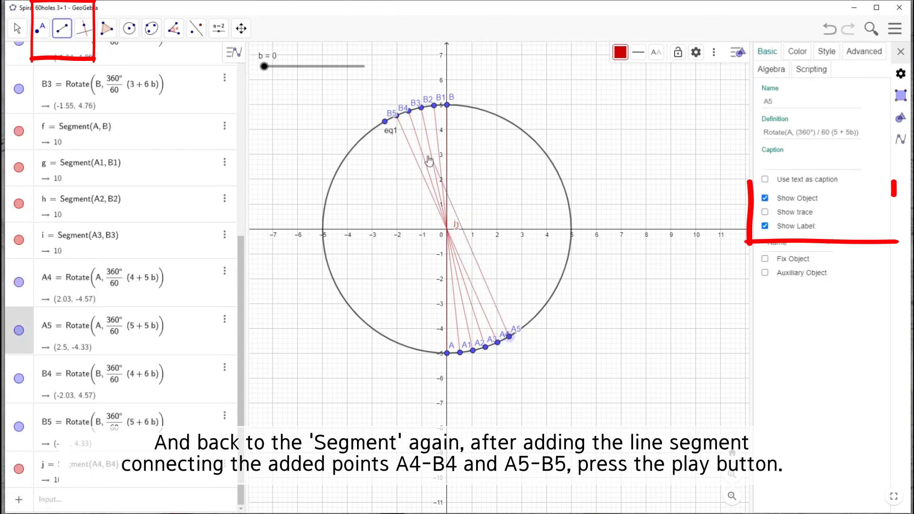
left_click(385, 122)
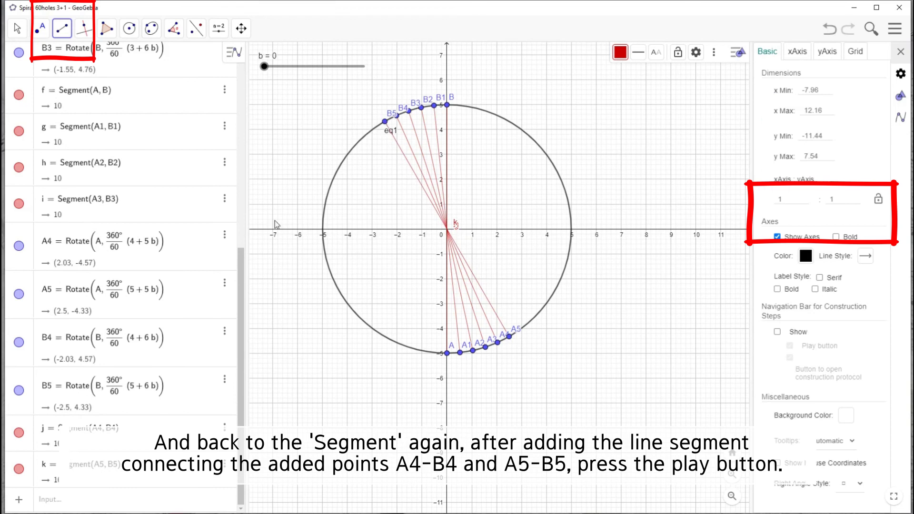
Turn on the trace for the new segments A4–B4 and A5–B5.
left_click(81, 439)
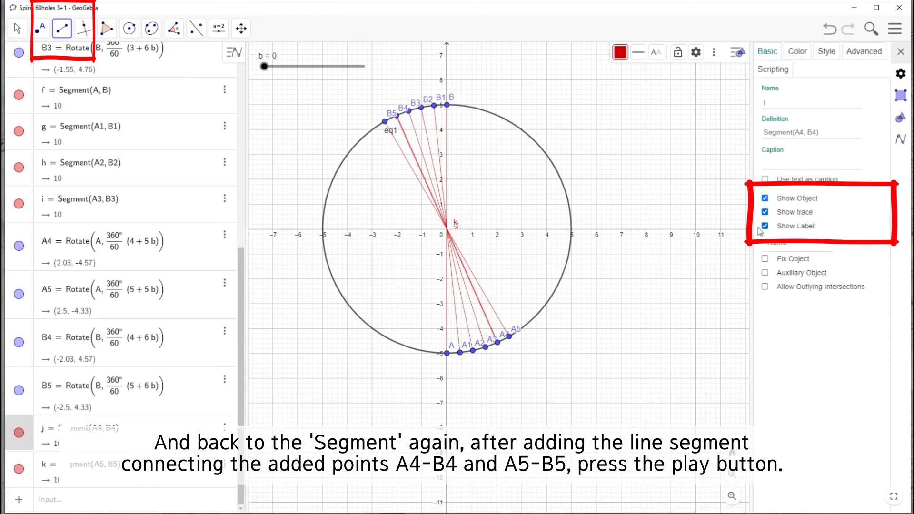
left_click(124, 485)
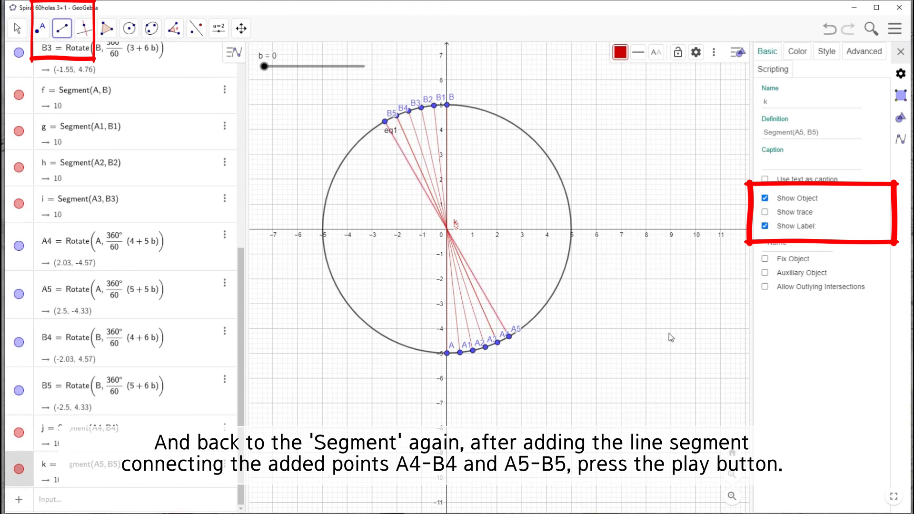
left_click(810, 215)
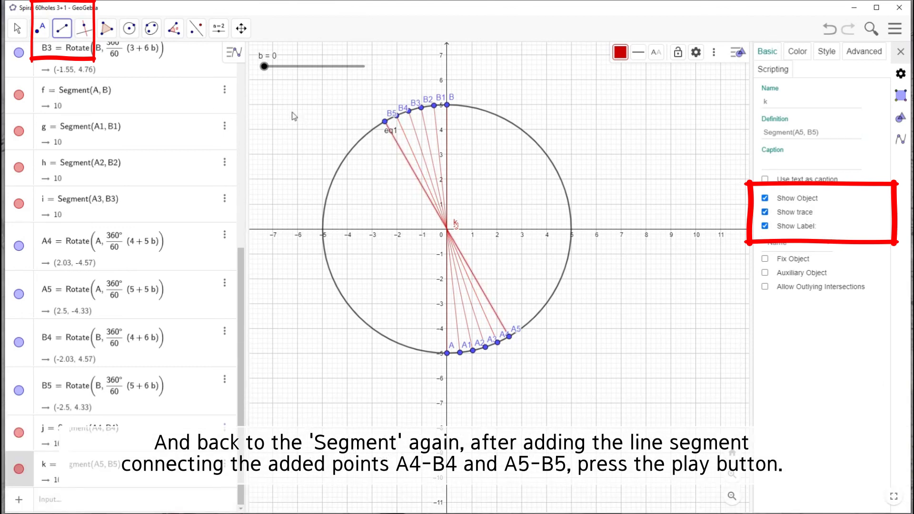
Animate slider b to trace the 5+1 string pattern around the circle, pause it once the pattern is drawn, and leave the Segment tool.
scroll(143, 186, "up", 7)
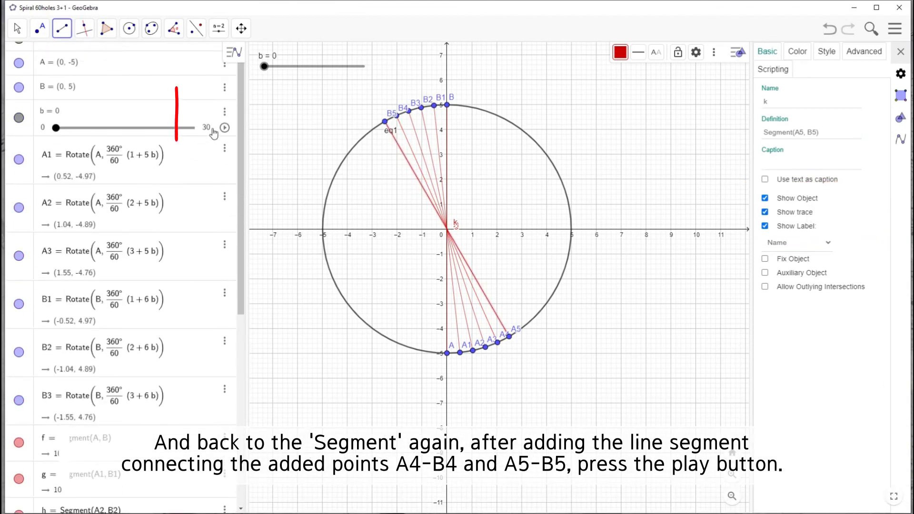
left_click(225, 128)
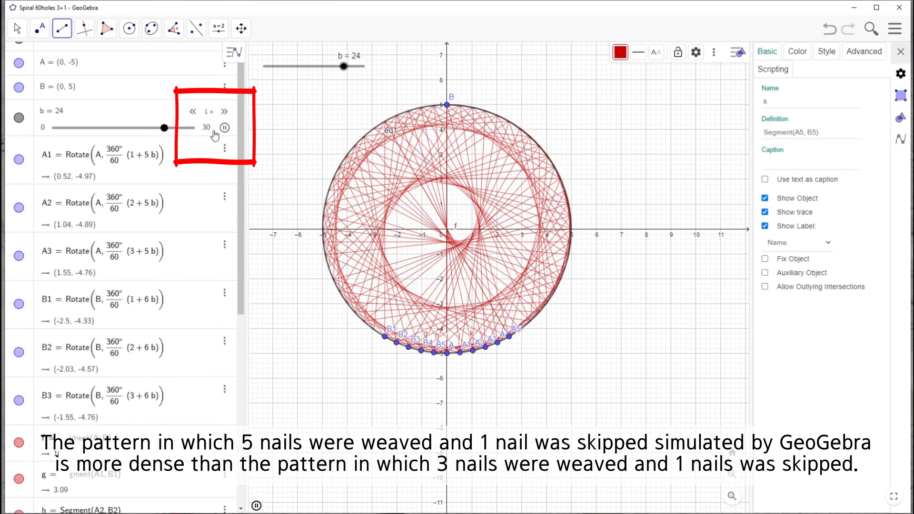
left_click(225, 128)
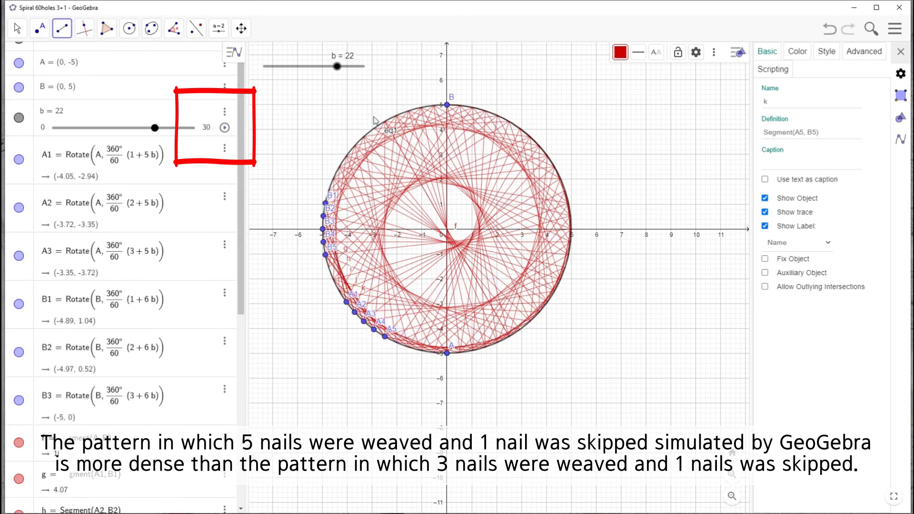
key("Escape")
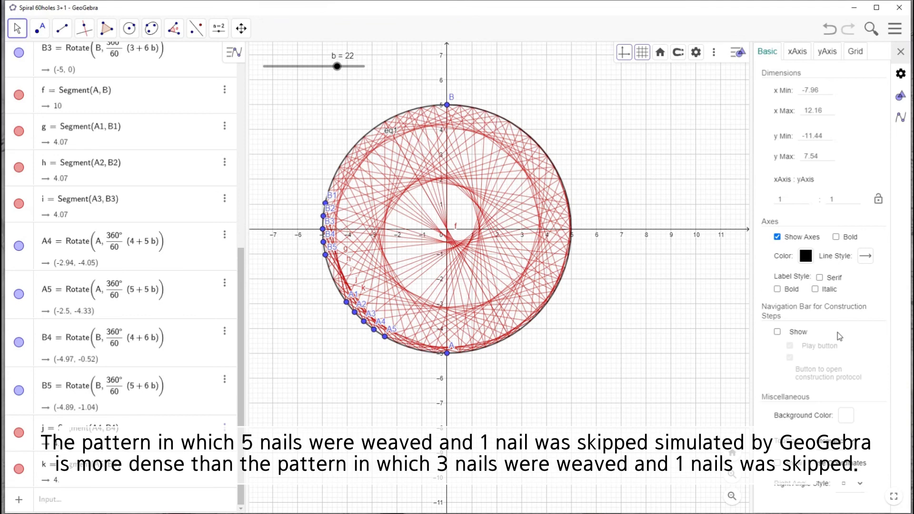